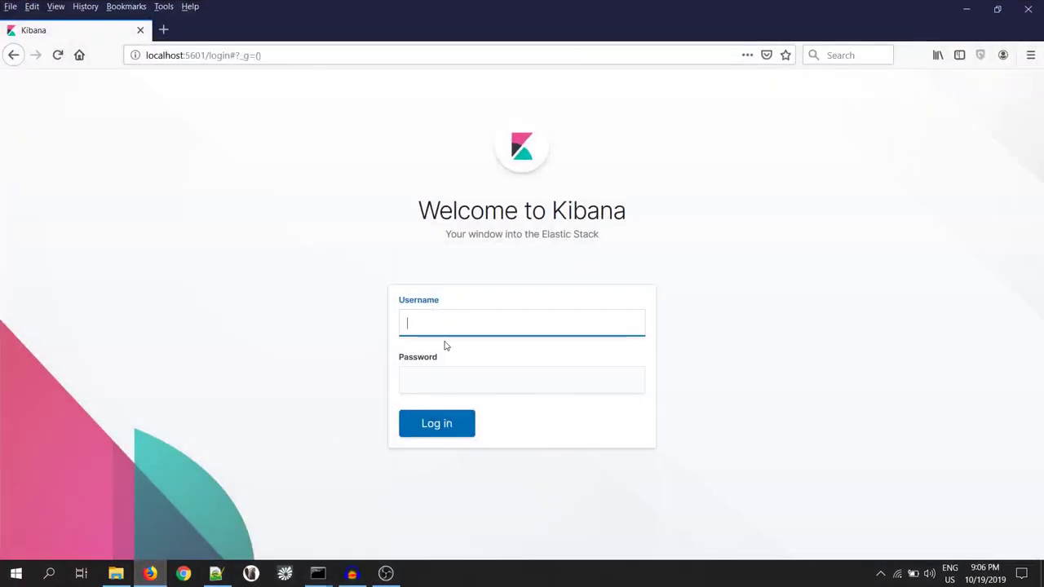
# - Enter the superuser name 'elastic' on the login page and bring up the saved password notes
pyautogui.write('elastic')
pyautogui.click(216, 573)
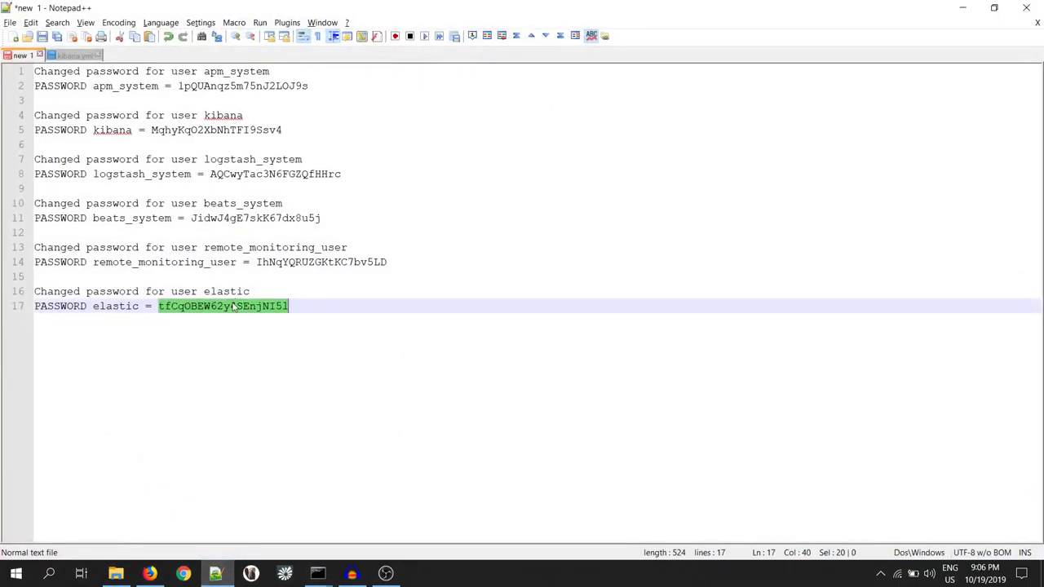
# - Back in Firefox, sign in as elastic using the pasted superuser password
pyautogui.hotkey('alt', 'Tab')
pyautogui.click(486, 373)
pyautogui.hotkey('ctrl', 'v')
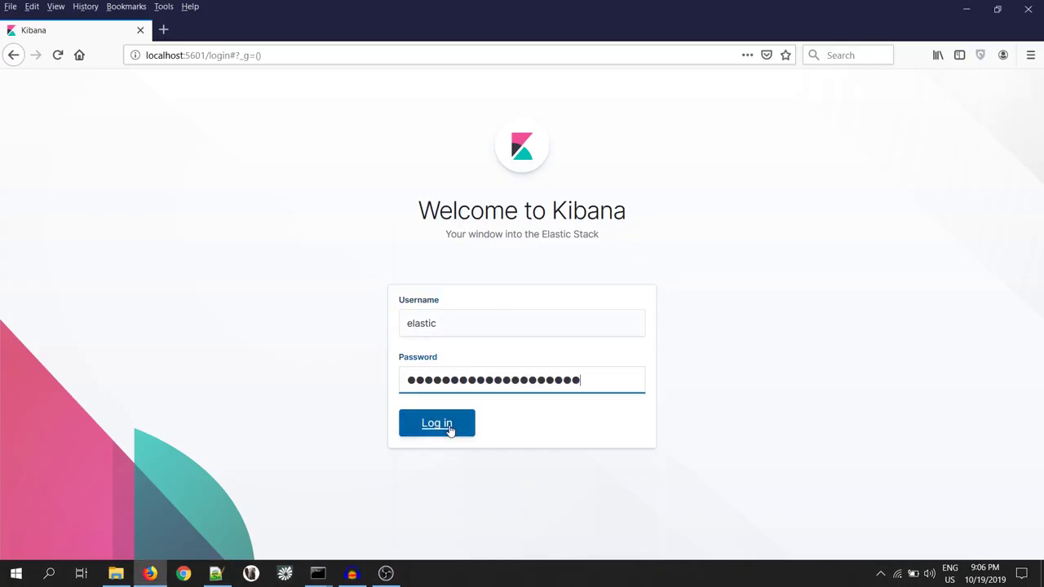
pyautogui.click(450, 425)
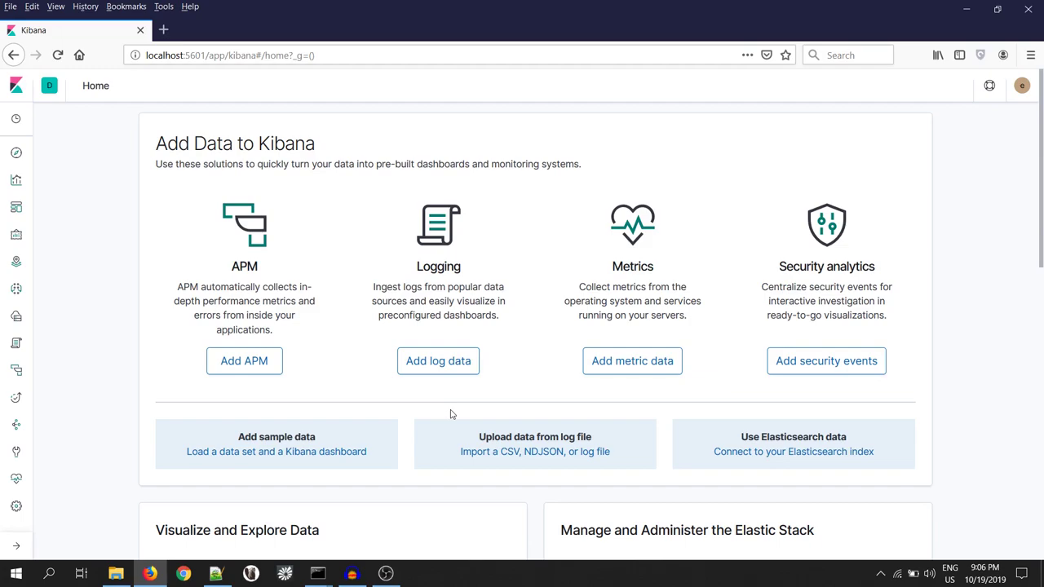
# - Add the sample flight and eCommerce orders data sets and dismiss both install notices
pyautogui.click(258, 455)
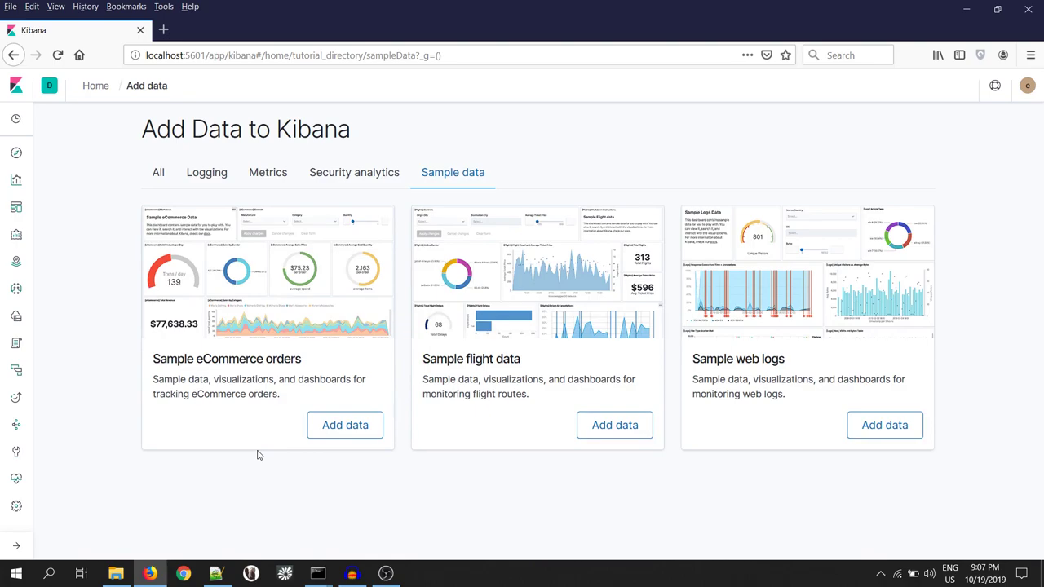
pyautogui.click(601, 425)
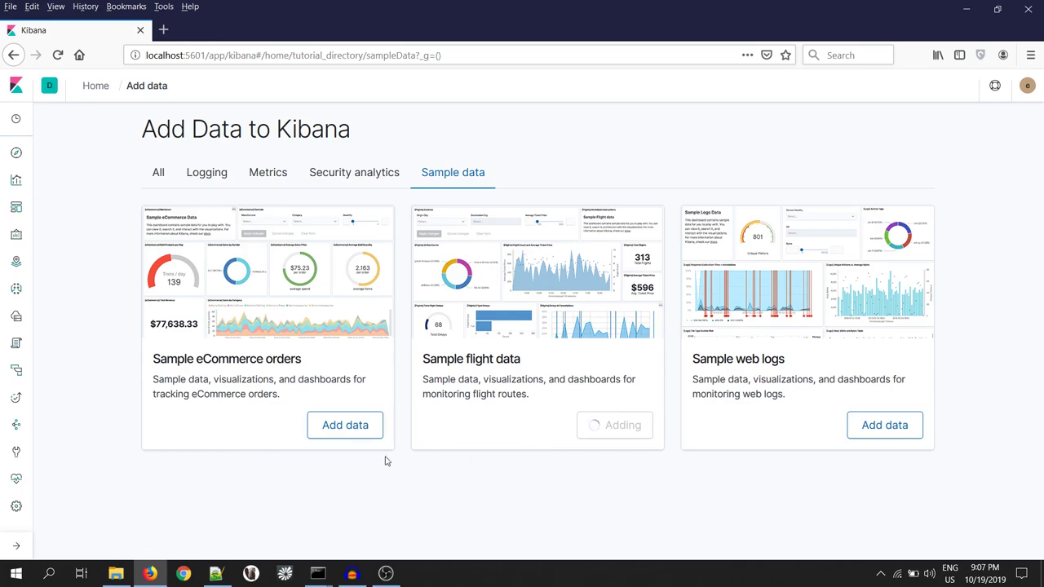
pyautogui.click(349, 427)
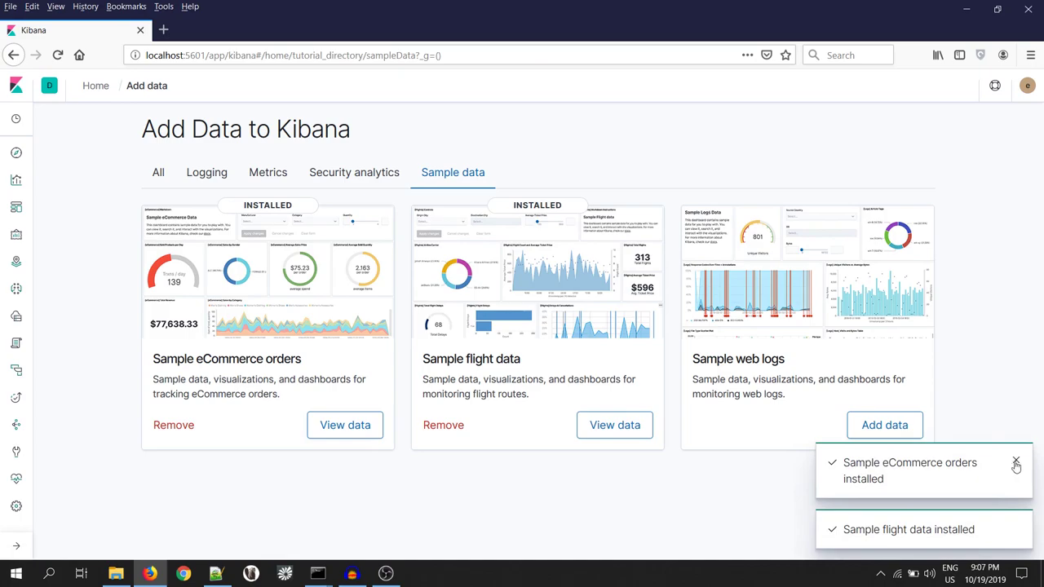
pyautogui.click(1017, 463)
pyautogui.click(1018, 531)
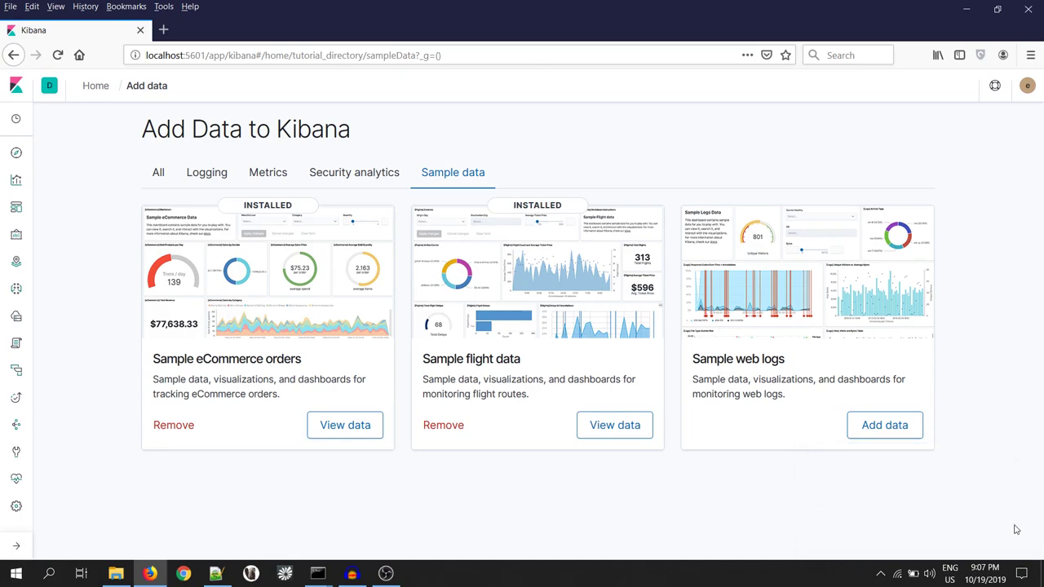
# - From Stack Management's Roles page, start a new role named read_ecommerce
pyautogui.click(16, 511)
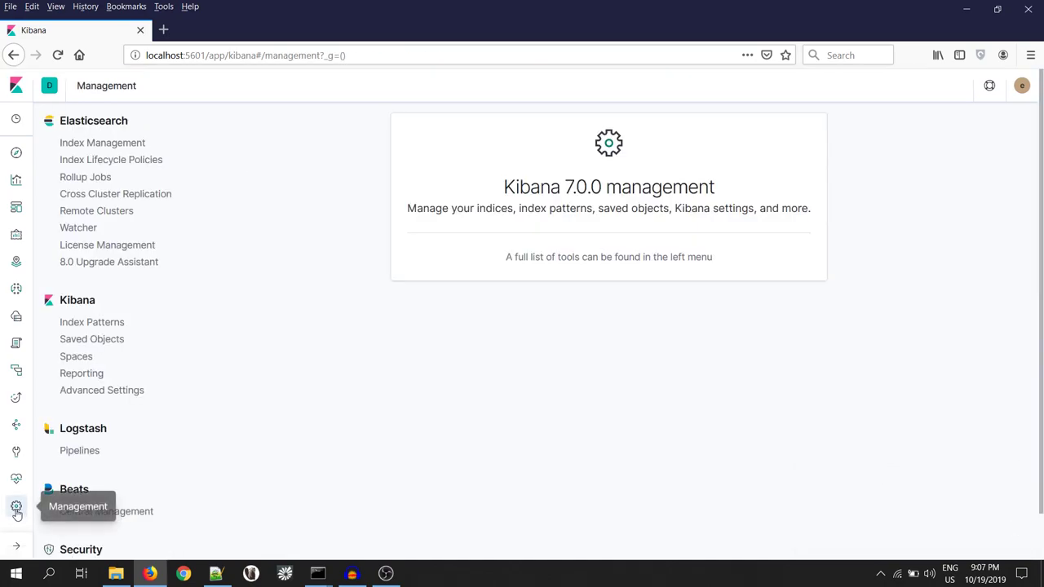
pyautogui.scroll(-1, 159, 447)
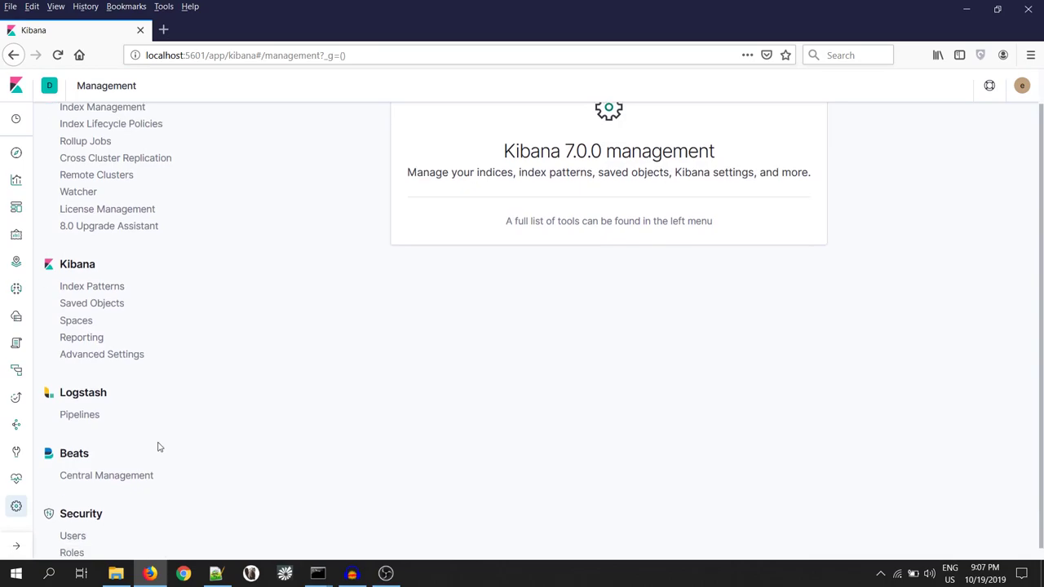
pyautogui.click(72, 542)
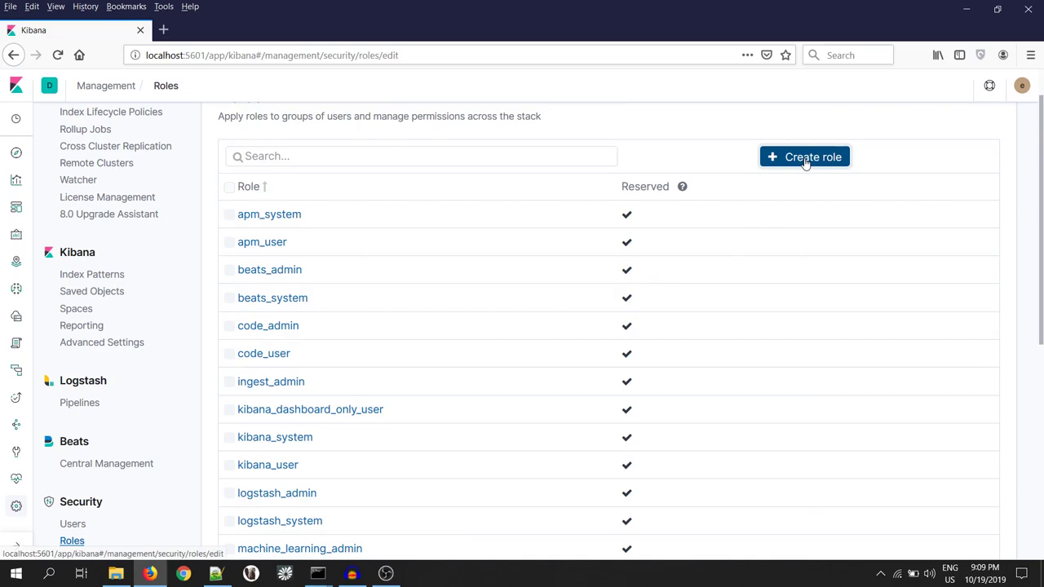
pyautogui.click(805, 163)
pyautogui.click(307, 186)
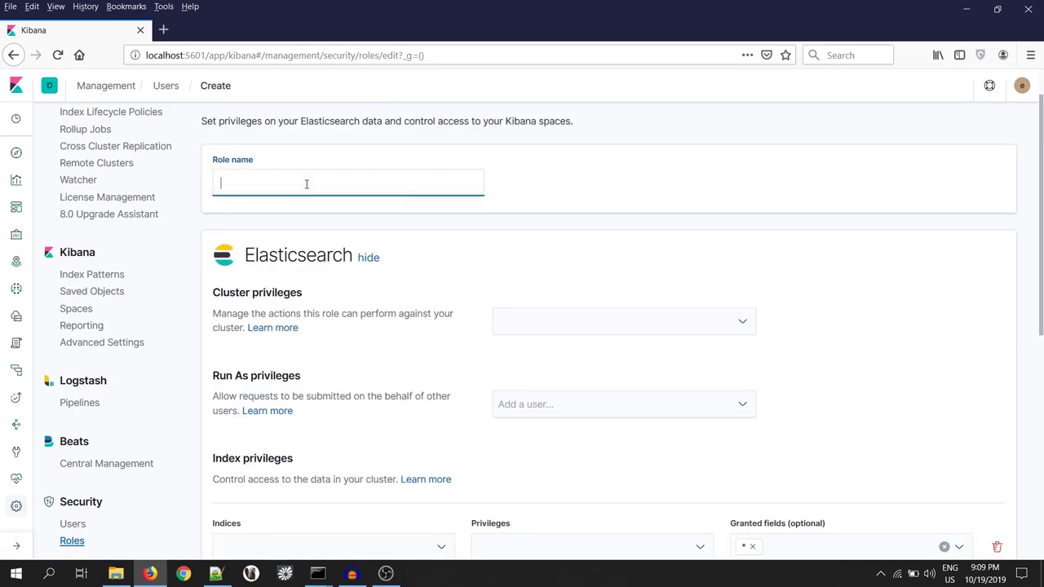
pyautogui.write('read_ecommerce')
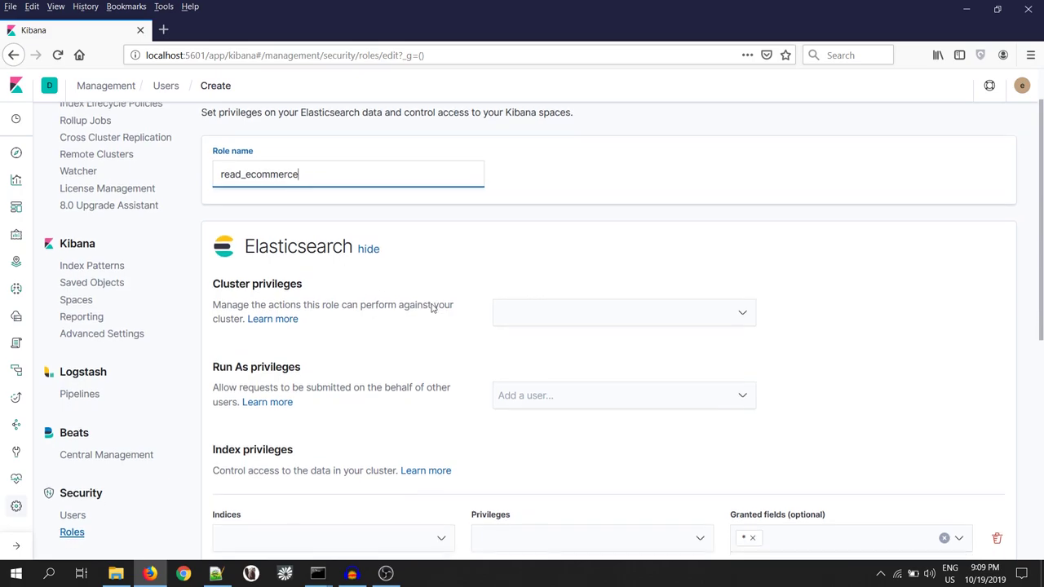
# - Grant the role read privilege on kibana_sample_data_ecommerce and save it
pyautogui.scroll(-5, 431, 305)
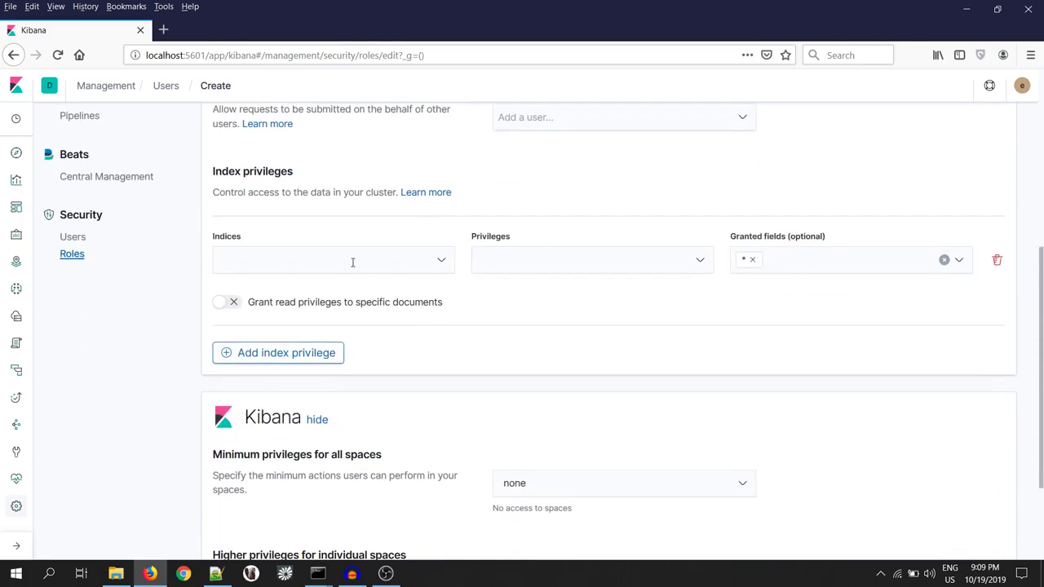
pyautogui.click(413, 262)
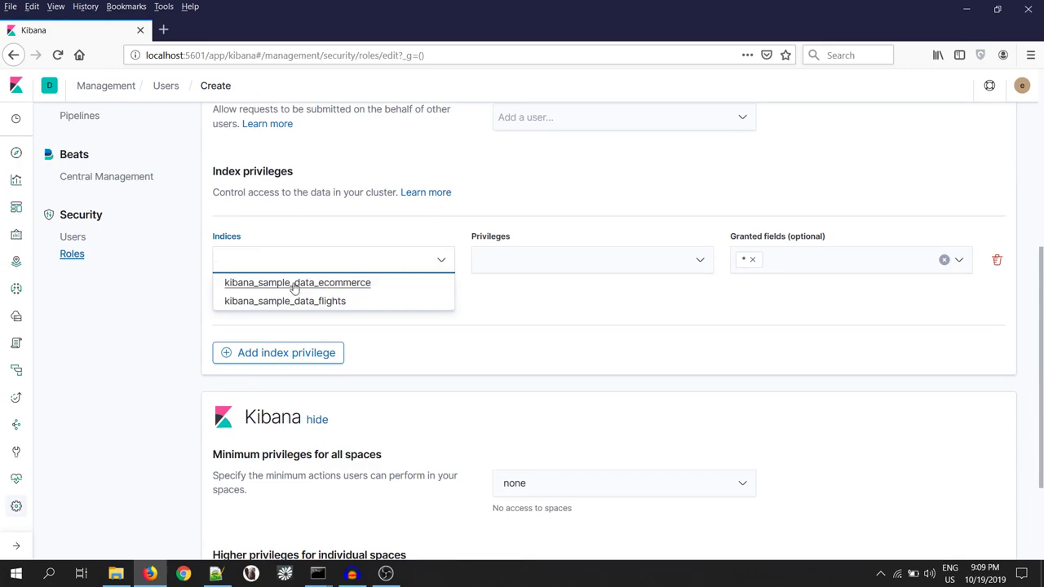
pyautogui.click(351, 284)
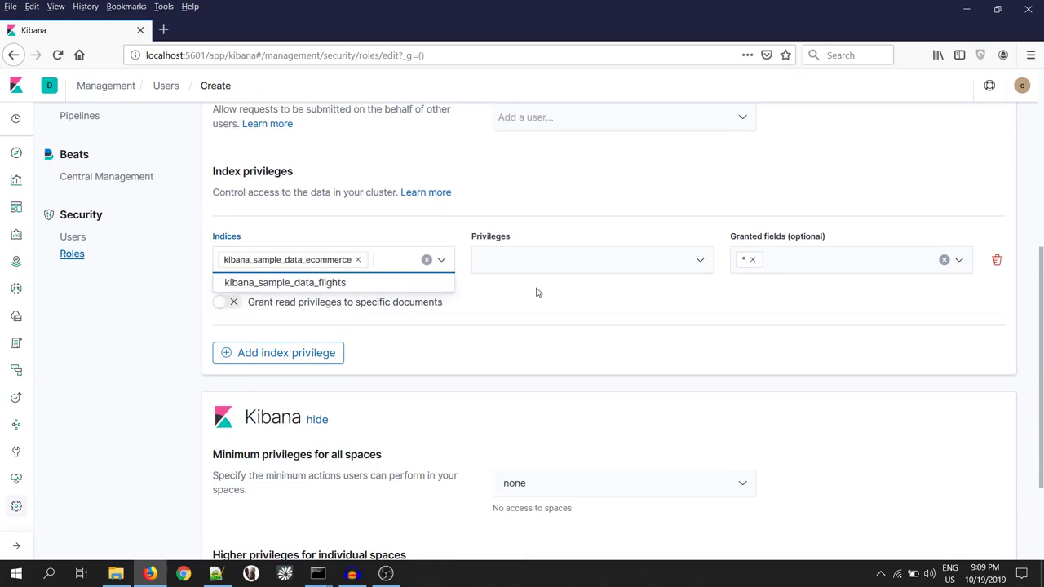
pyautogui.click(604, 269)
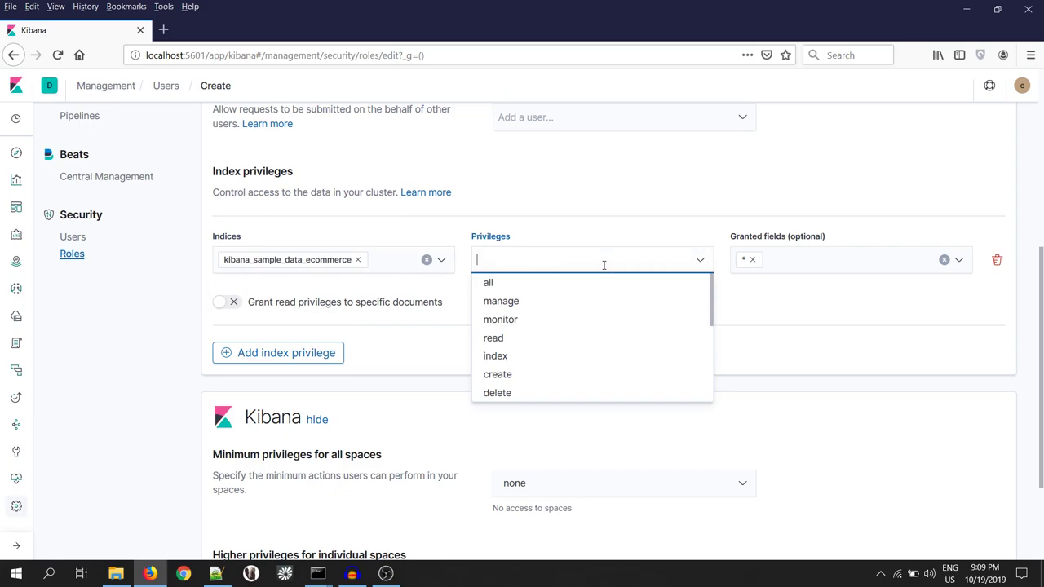
pyautogui.click(494, 340)
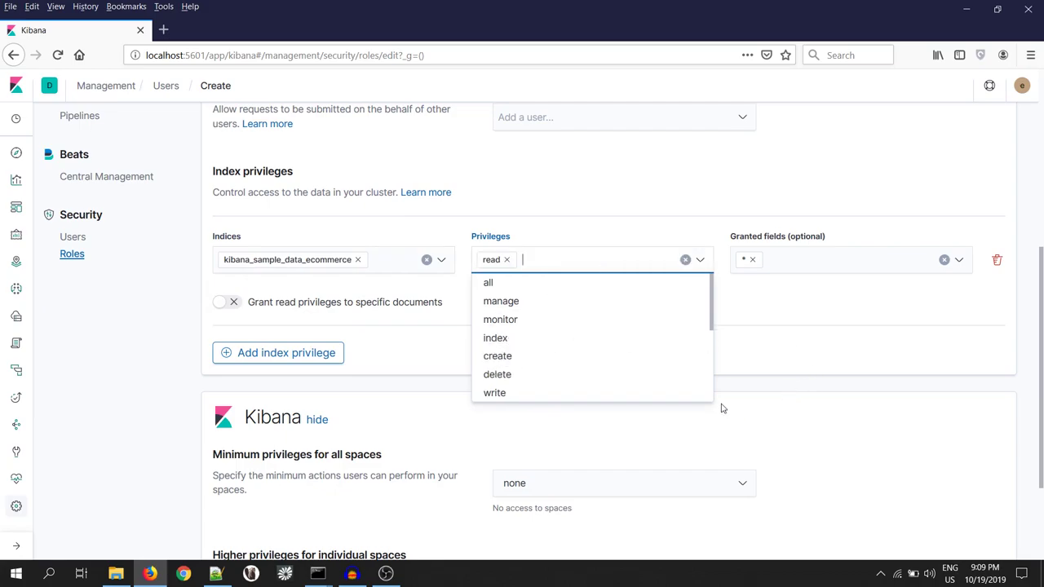
pyautogui.scroll(-3, 723, 408)
pyautogui.click(236, 542)
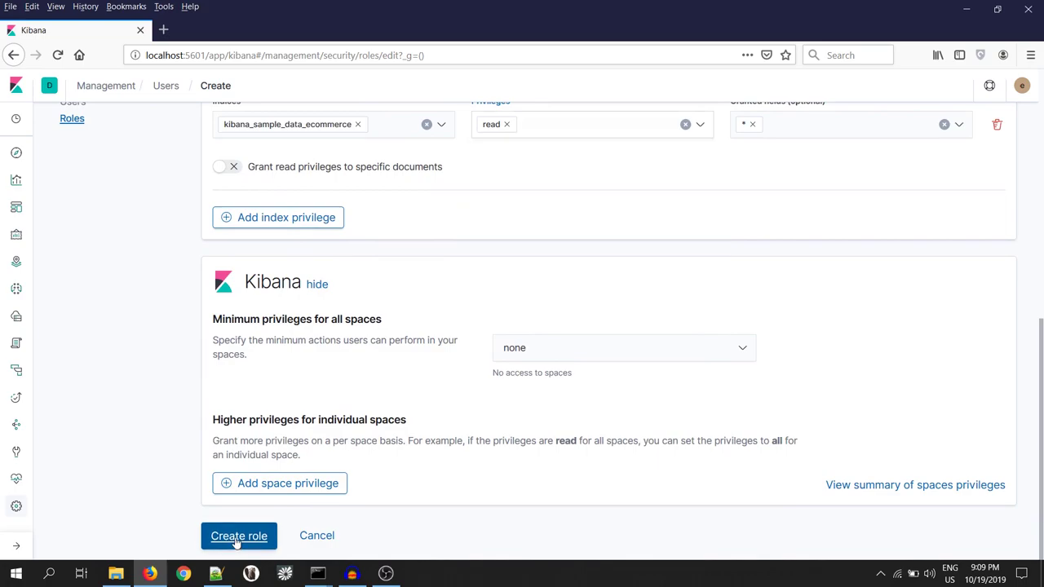
pyautogui.scroll(10, 408, 398)
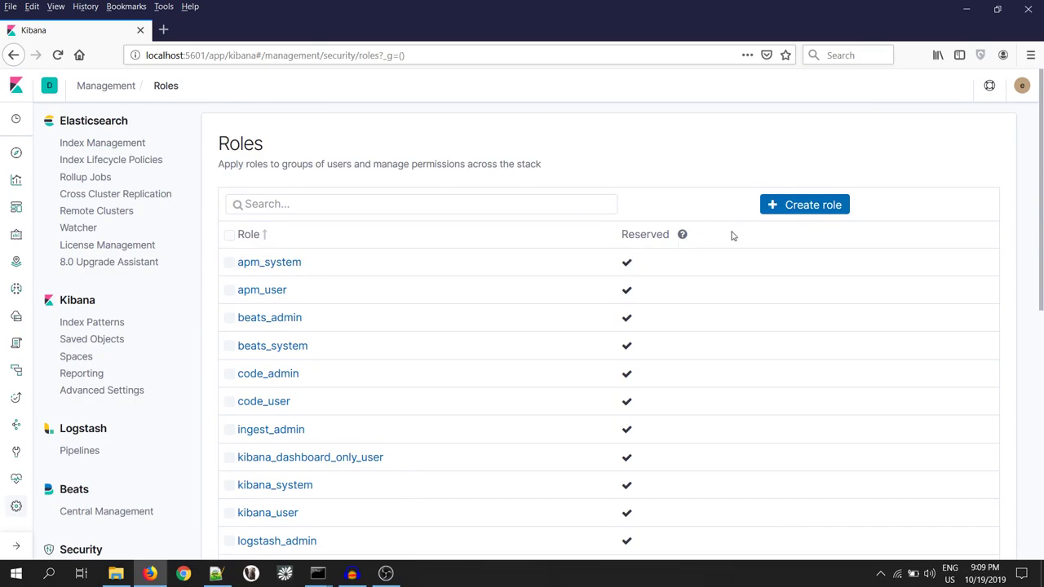
# - Create a read_flight role with read privilege on kibana_sample_data_flights and save it
pyautogui.click(795, 210)
pyautogui.click(367, 232)
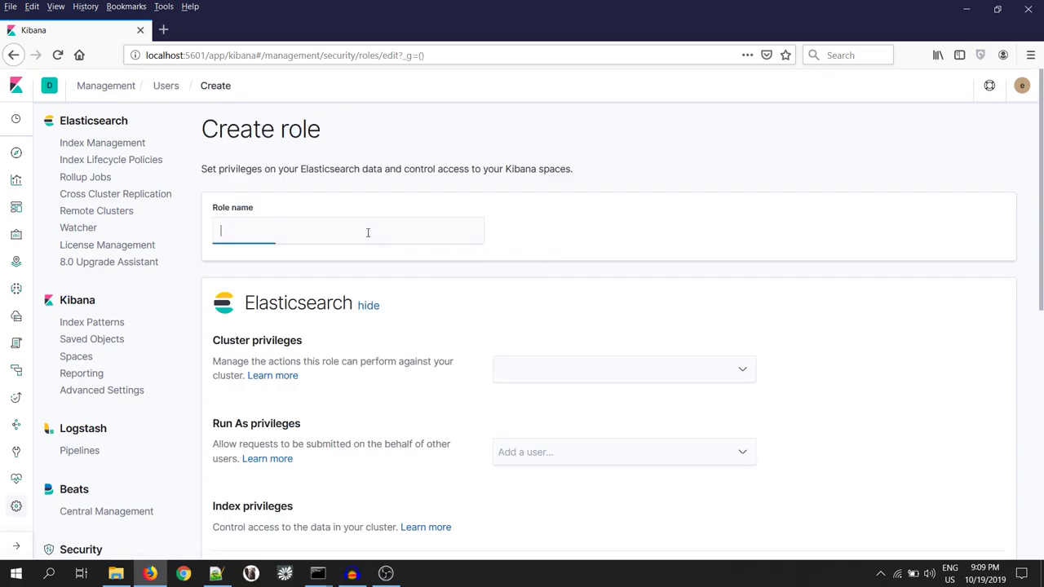
pyautogui.write('read_flight')
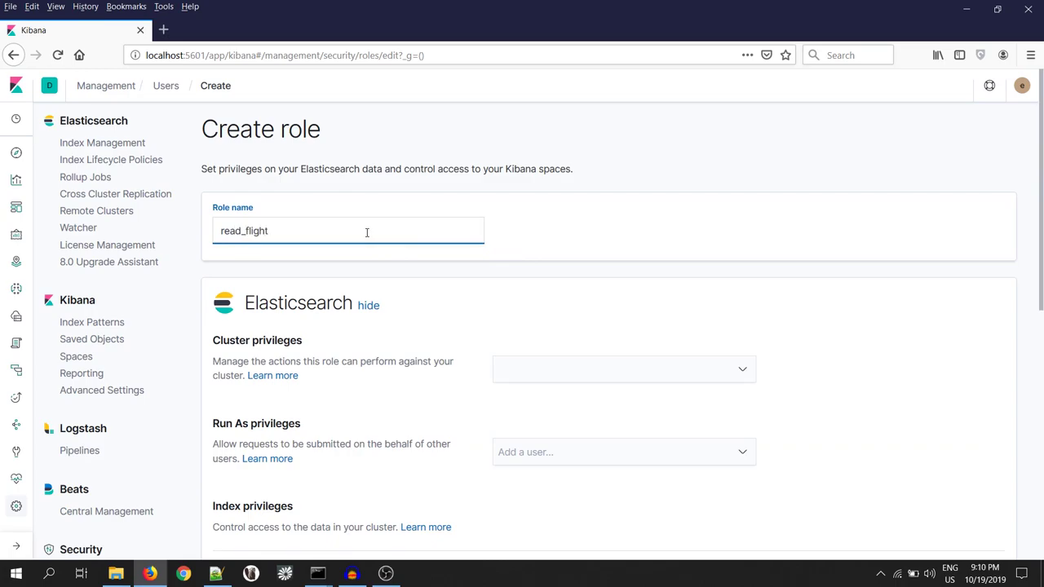
pyautogui.scroll(-5, 361, 236)
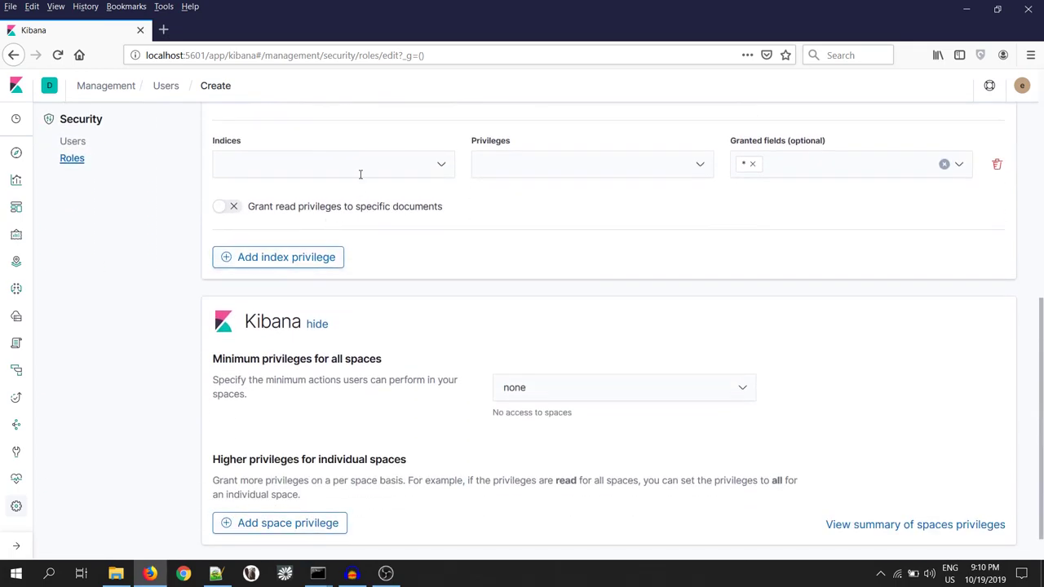
pyautogui.click(358, 169)
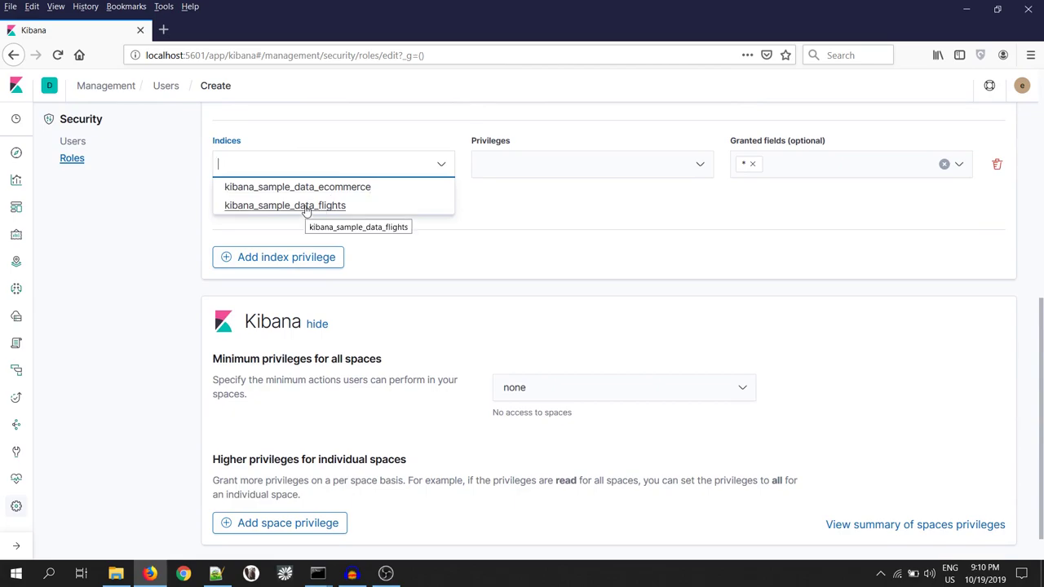
pyautogui.click(309, 206)
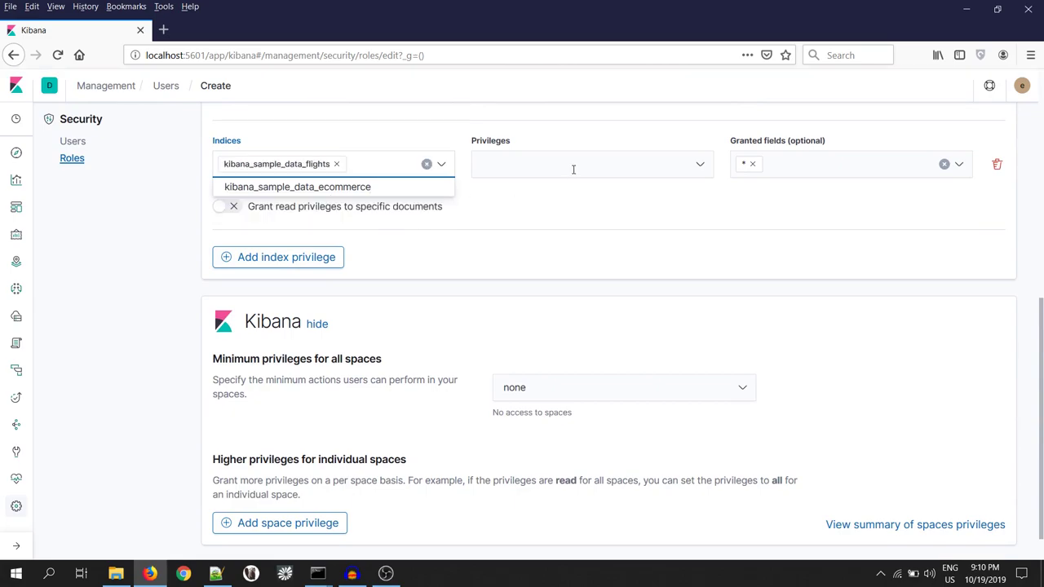
pyautogui.click(574, 168)
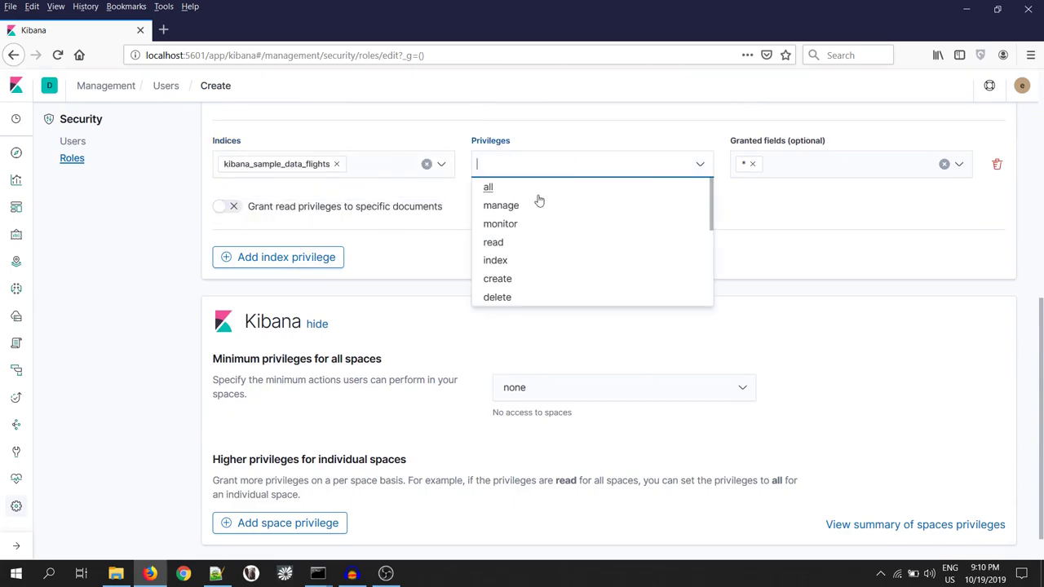
pyautogui.click(494, 243)
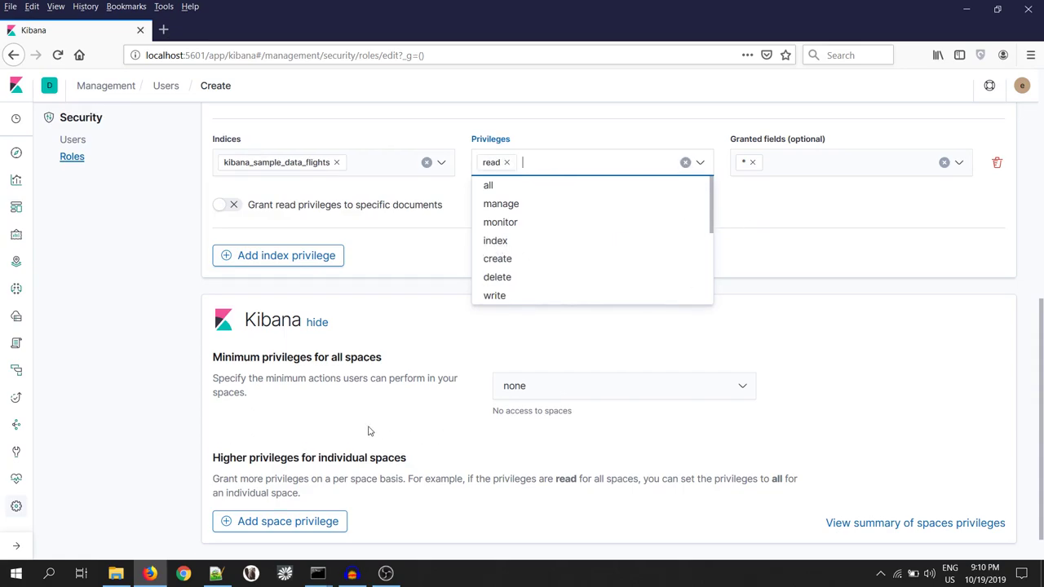
pyautogui.scroll(-1, 326, 465)
pyautogui.click(236, 538)
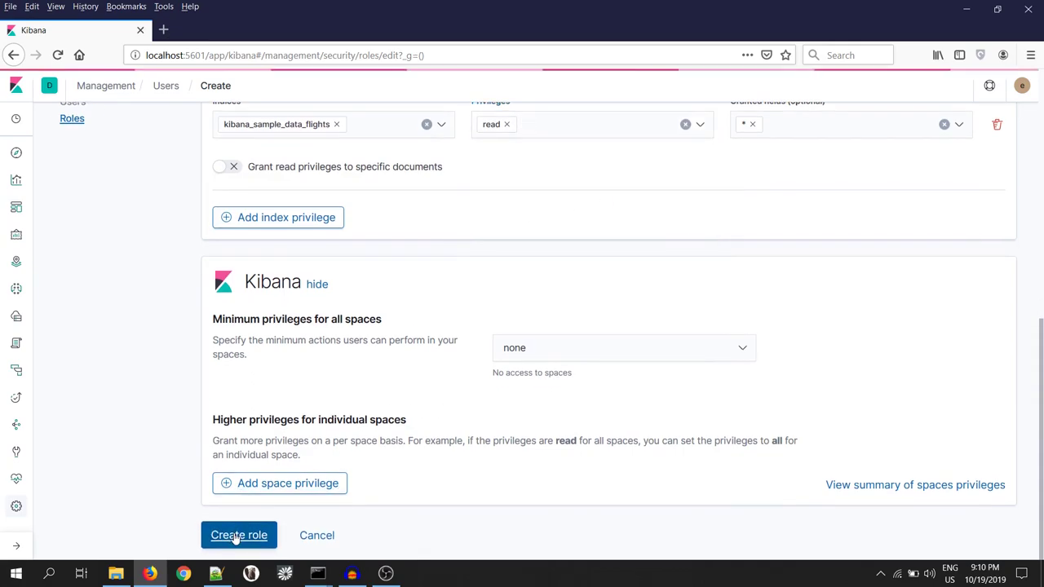
pyautogui.scroll(7, 389, 429)
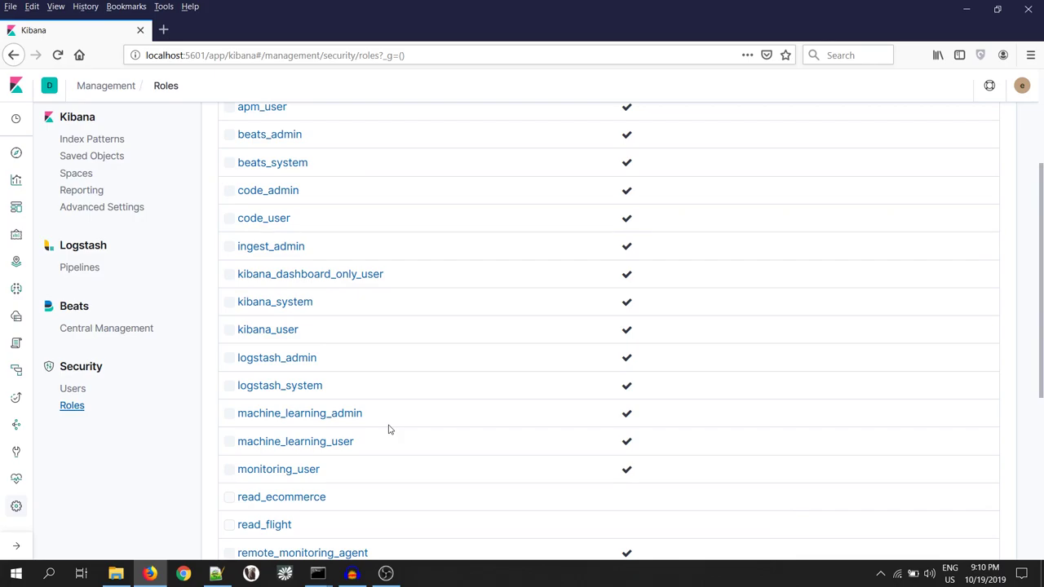
# - Start a new user named ecommerce_user and paste the account password into both password fields
pyautogui.click(72, 389)
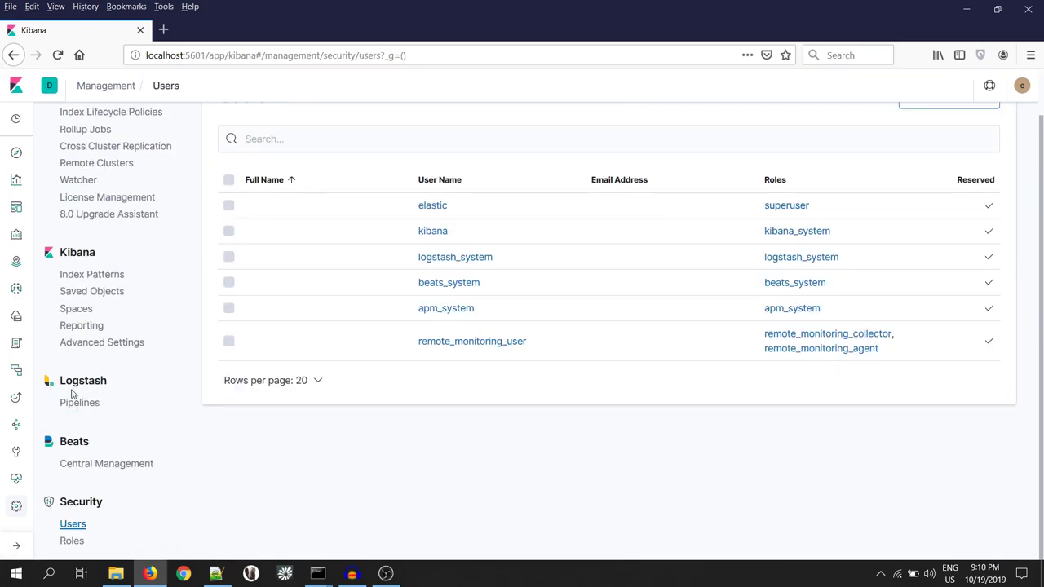
pyautogui.scroll(1, 565, 310)
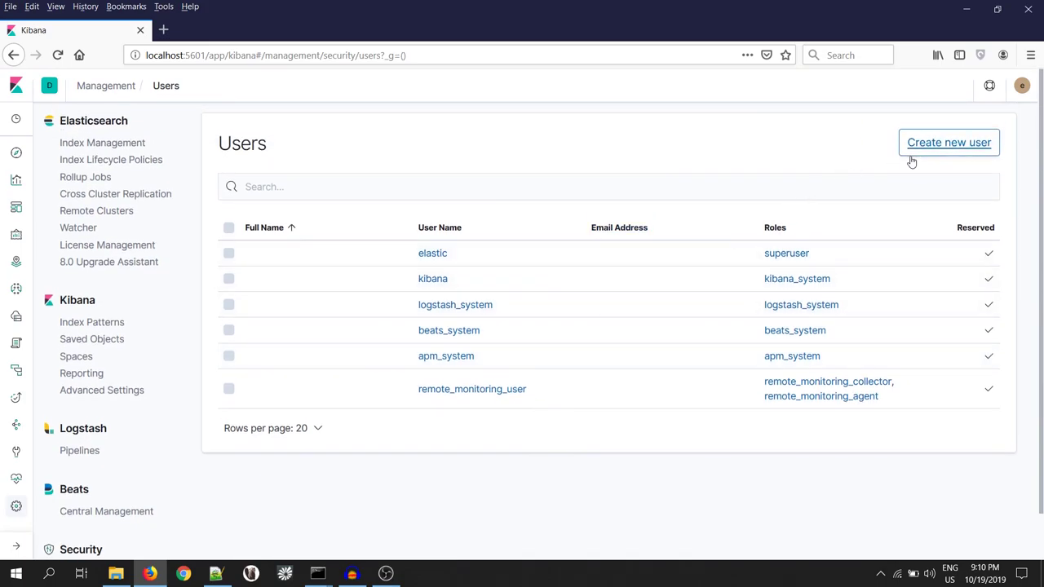
pyautogui.click(949, 144)
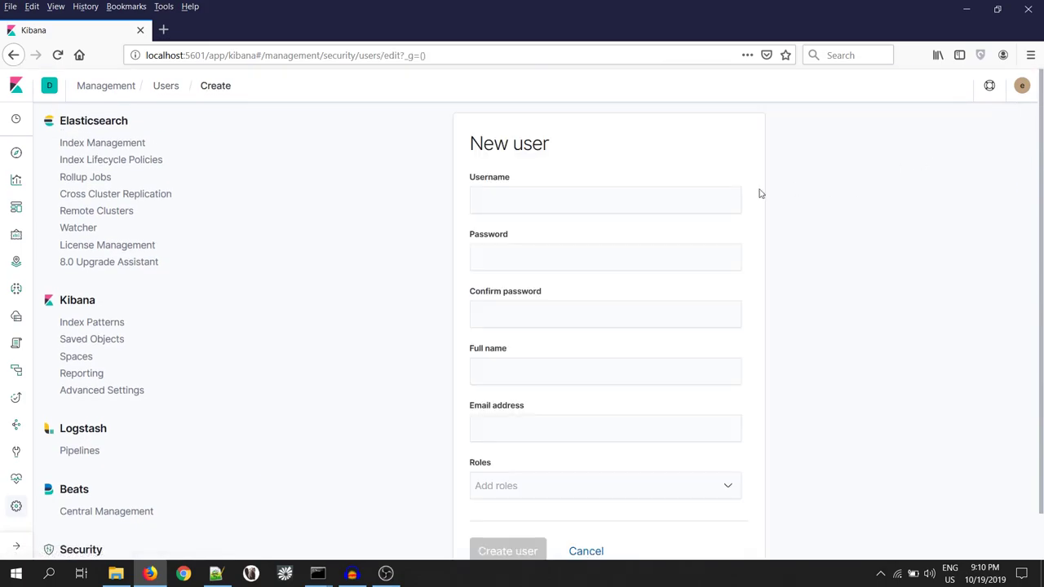
pyautogui.click(546, 201)
pyautogui.write('ecommerce')
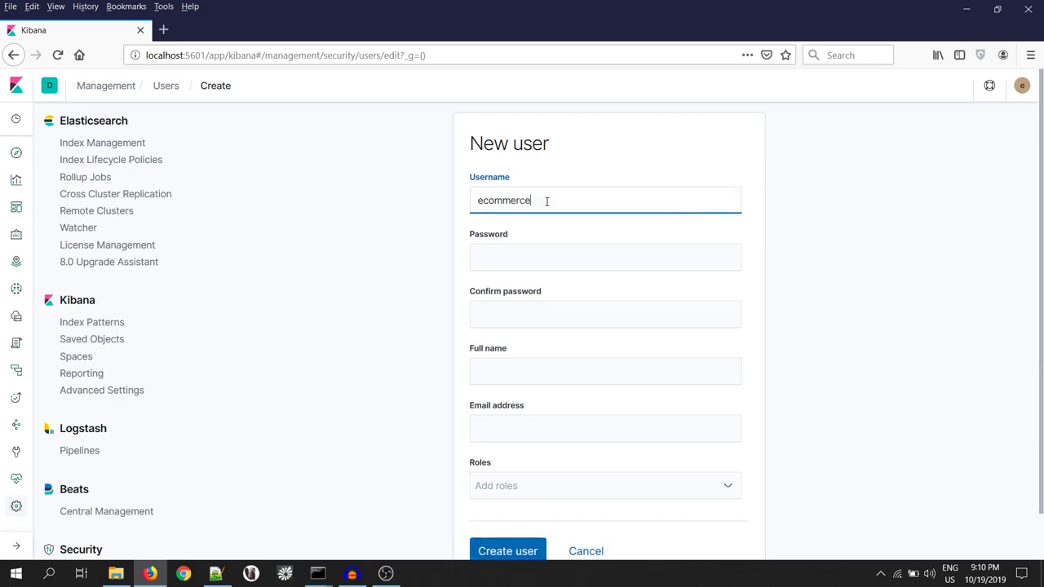
pyautogui.write('_user')
pyautogui.moveTo(569, 206); pyautogui.dragTo(475, 207)
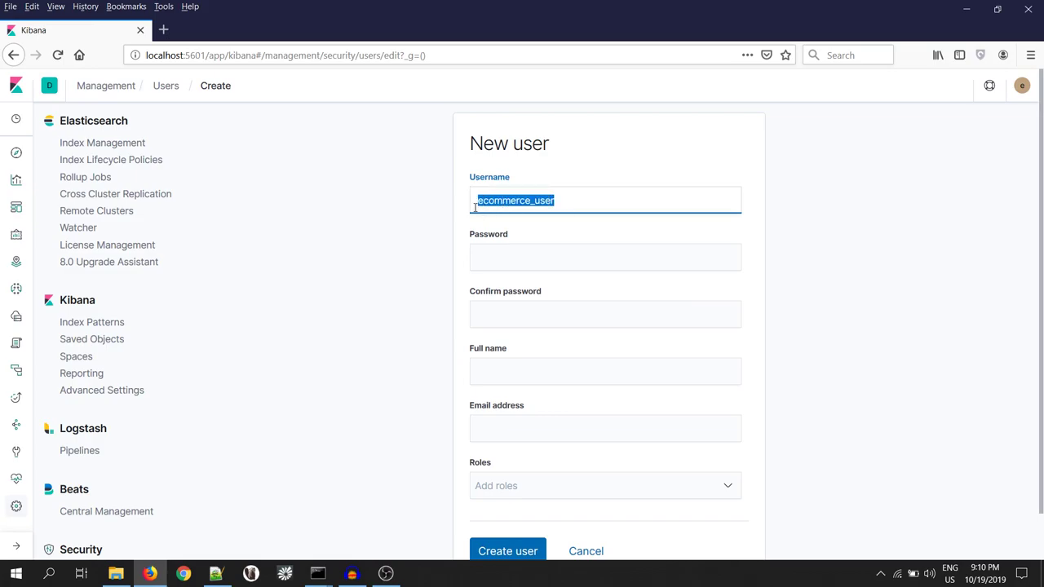
pyautogui.click(508, 255)
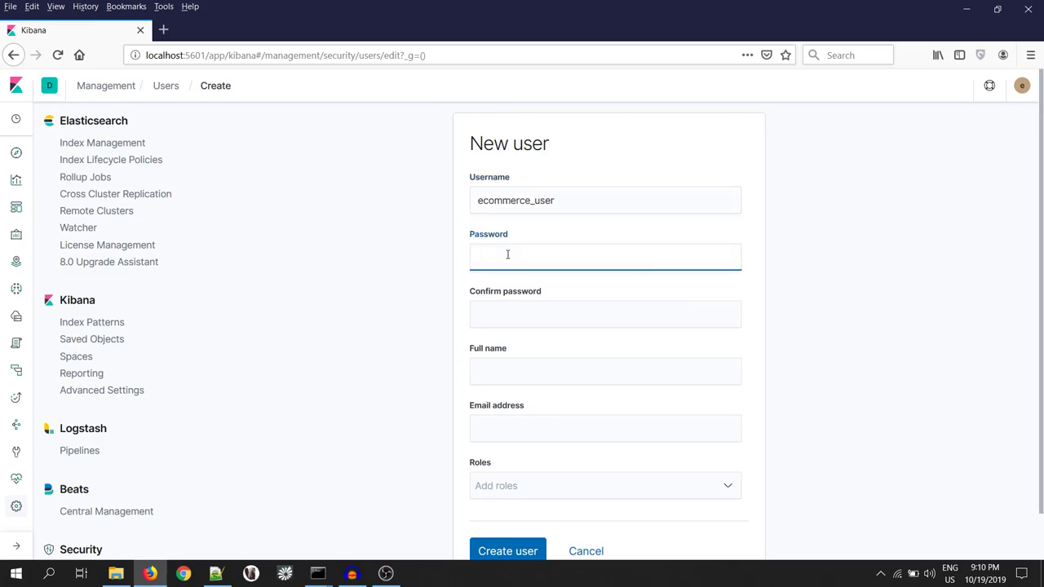
pyautogui.hotkey('ctrl', 'v')
pyautogui.click(525, 318)
pyautogui.hotkey('ctrl', 'v')
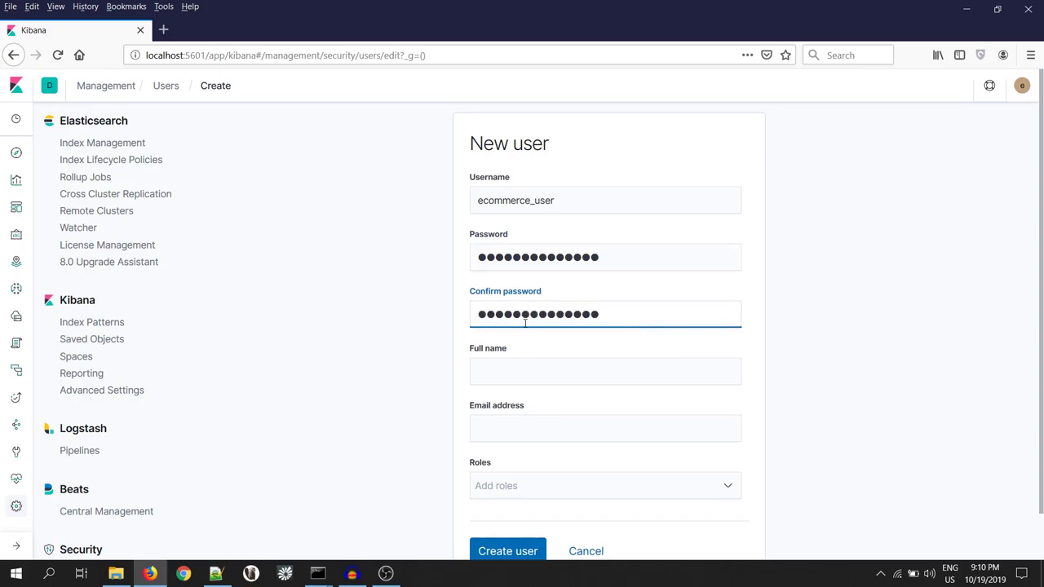
# - Assign the read_ecommerce and kibana_user roles and save the user
pyautogui.scroll(-2, 465, 368)
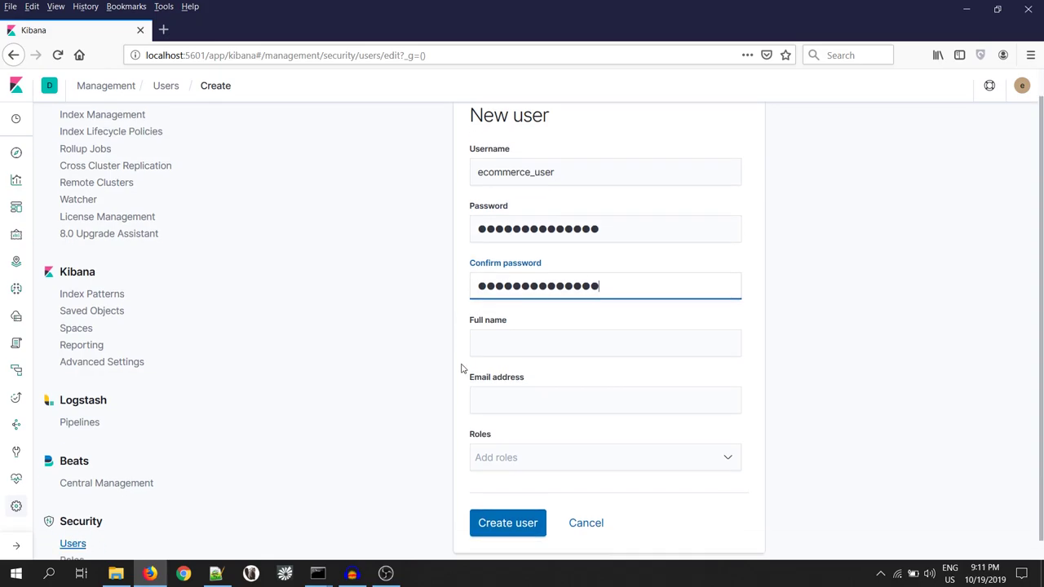
pyautogui.click(539, 439)
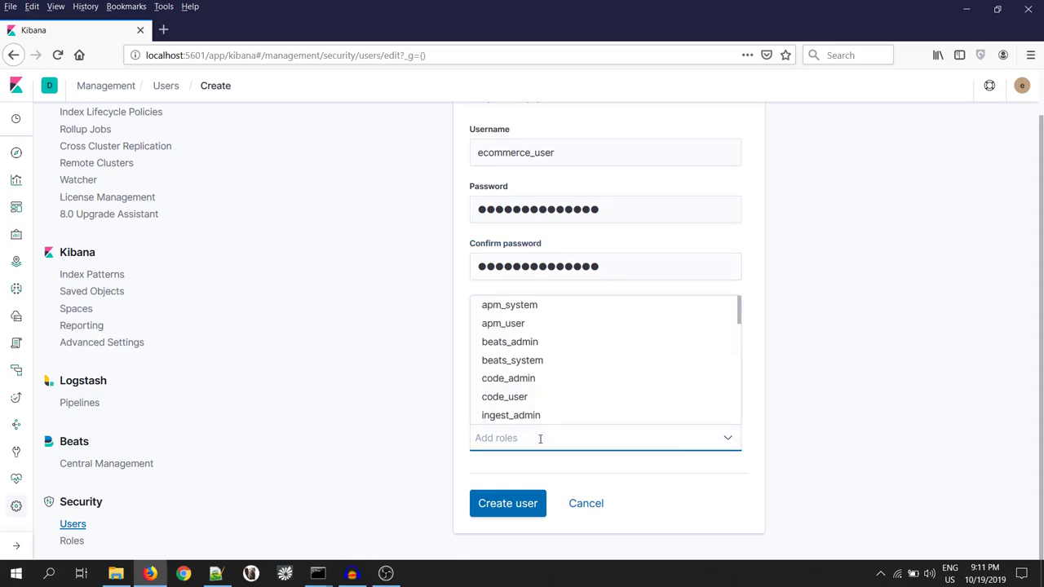
pyautogui.write('re')
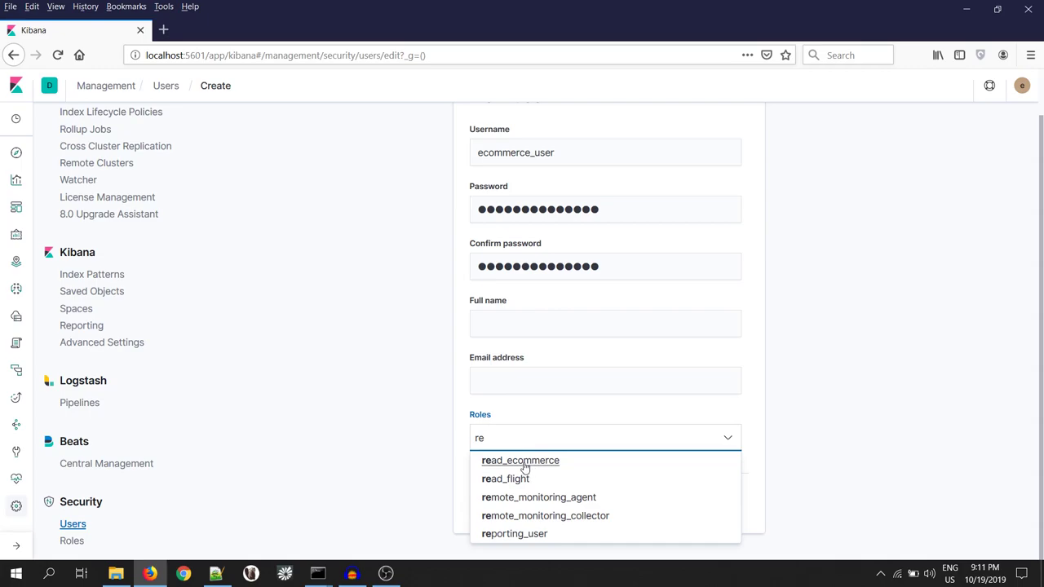
pyautogui.click(525, 465)
pyautogui.write('kib')
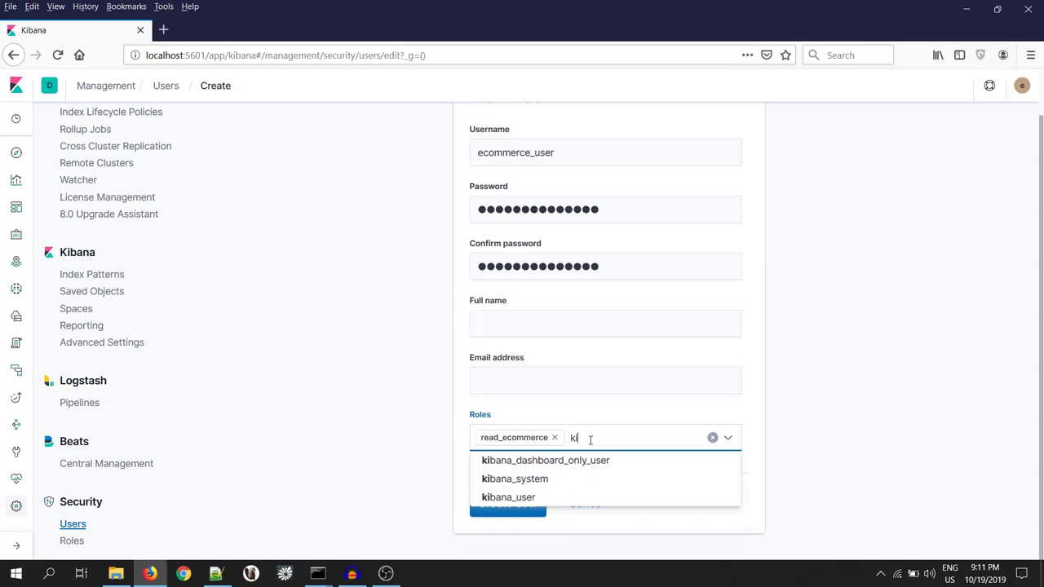
pyautogui.click(519, 498)
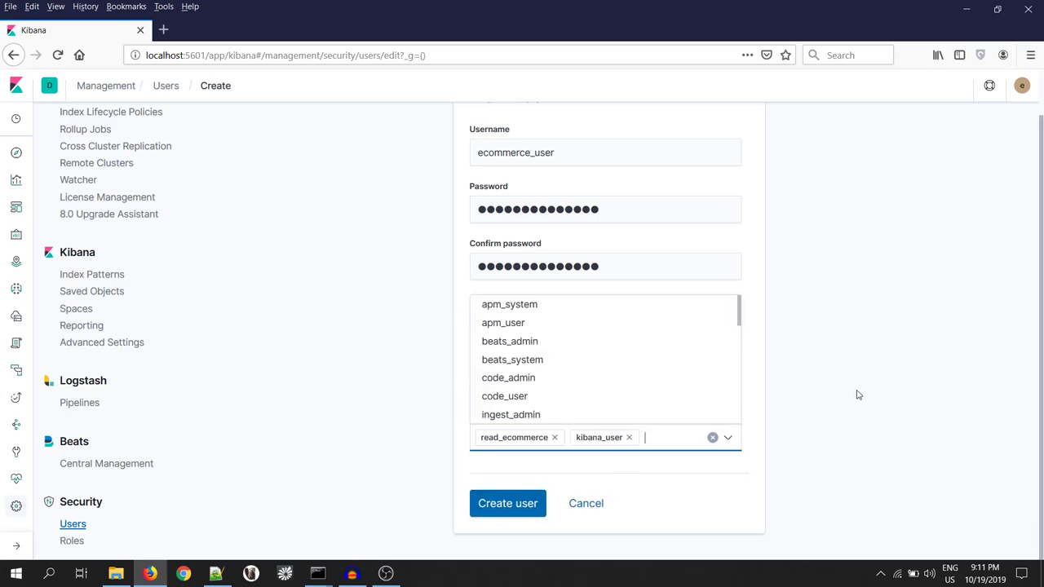
pyautogui.click(517, 507)
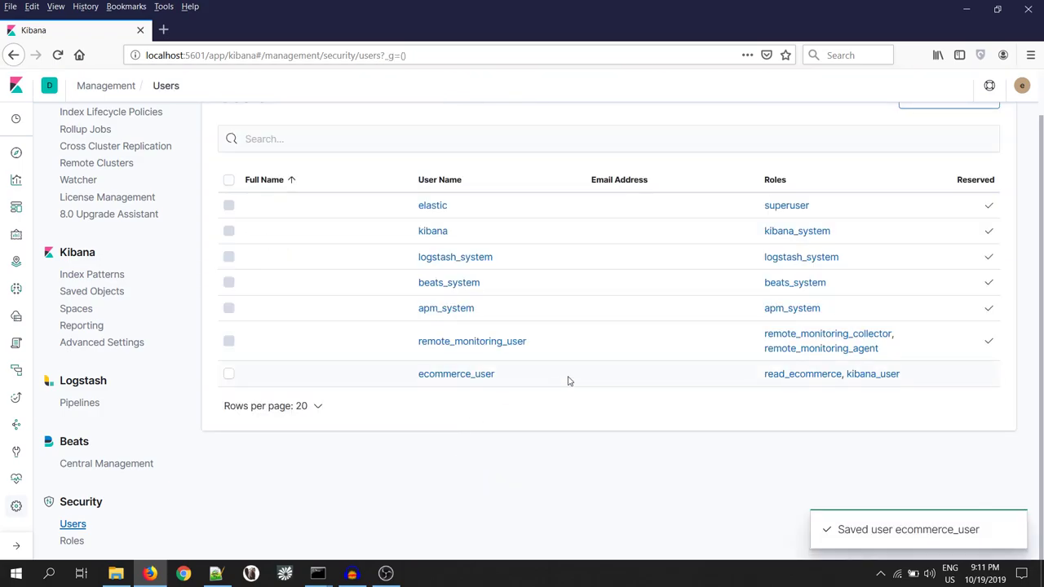
# - Start a new user named flight_user and enter its password in both password fields
pyautogui.scroll(1, 641, 359)
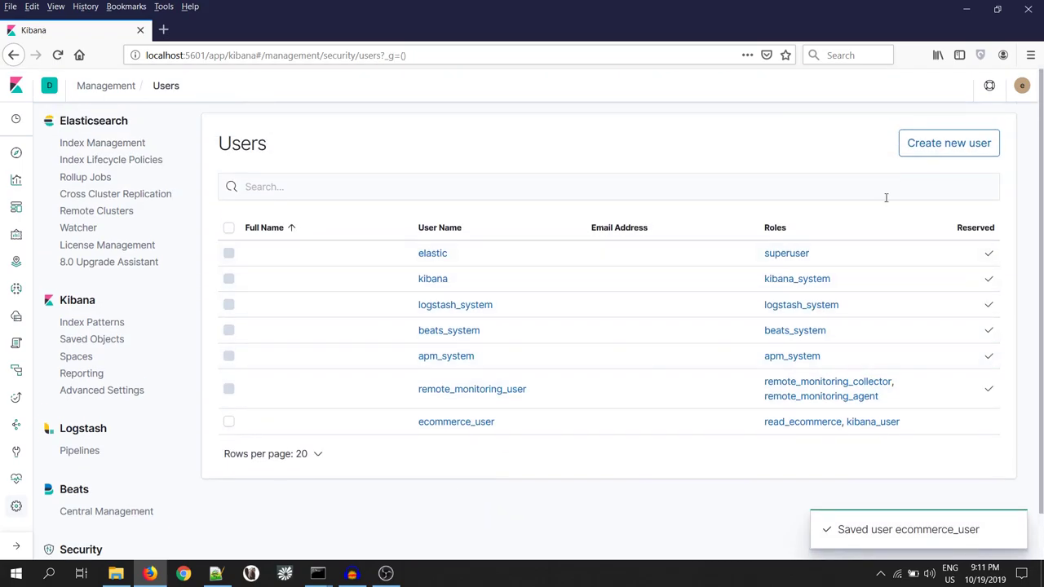
pyautogui.click(946, 144)
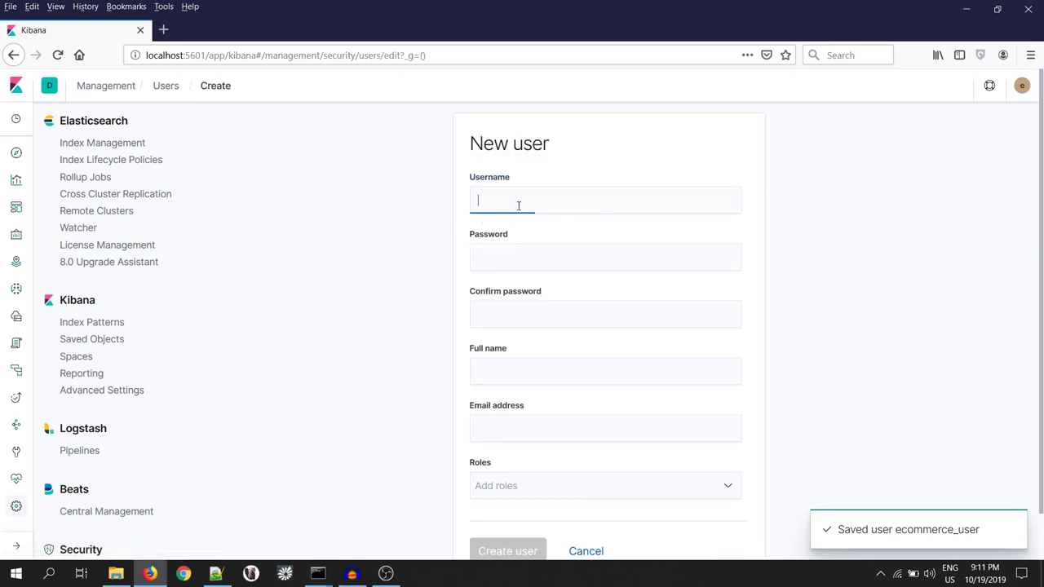
pyautogui.click(518, 205)
pyautogui.write('flight')
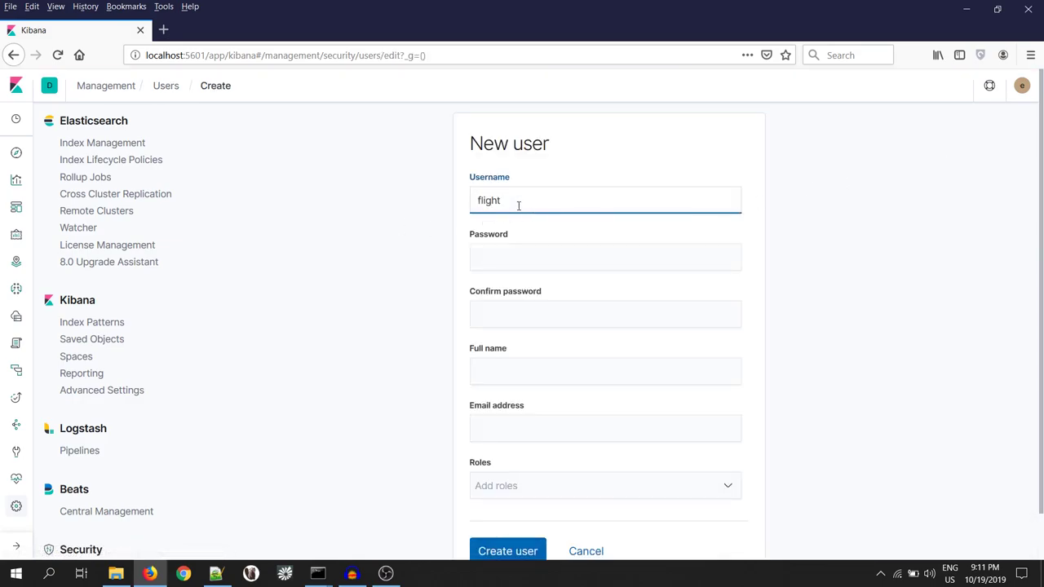
pyautogui.write('_user')
pyautogui.hotkey('ctrl', 'a')
pyautogui.click(541, 258)
pyautogui.write('flight_user')
pyautogui.click(531, 313)
pyautogui.write('flight_user')
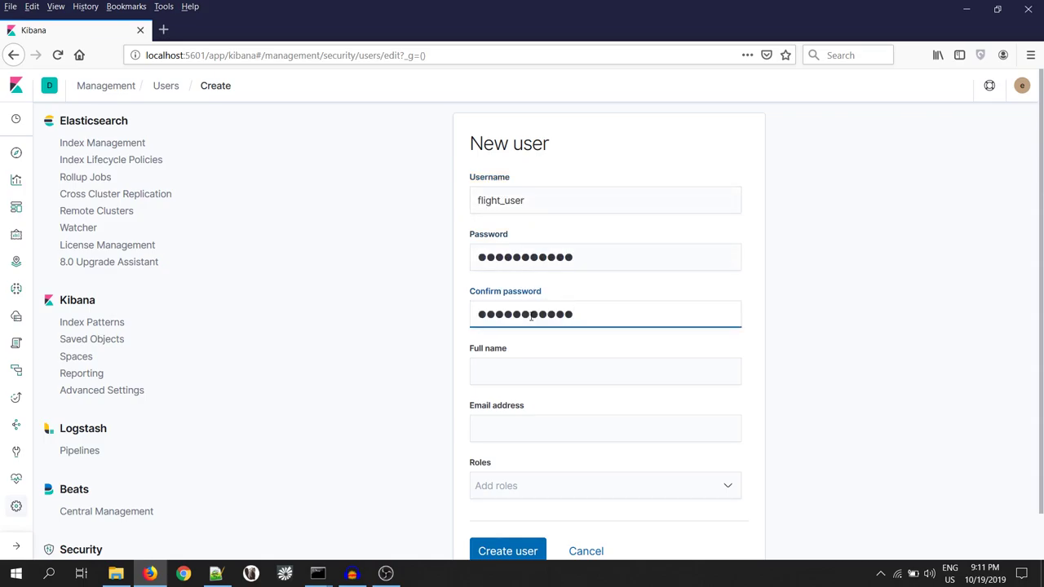
# - Assign the read_flight and kibana_user roles and create the flight_user account
pyautogui.scroll(-1, 487, 315)
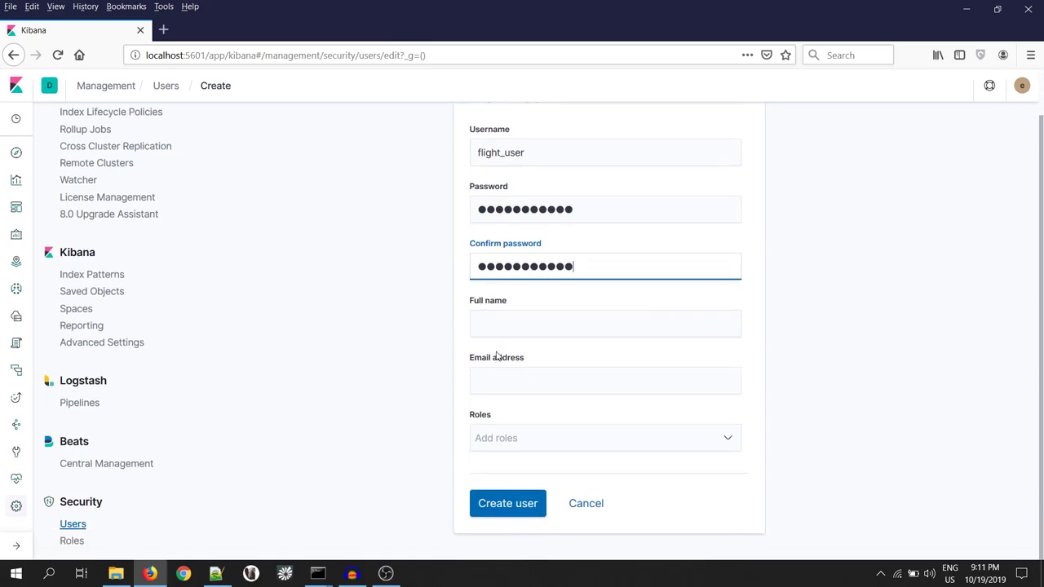
pyautogui.scroll(1, 494, 356)
pyautogui.scroll(-1, 523, 488)
pyautogui.click(524, 451)
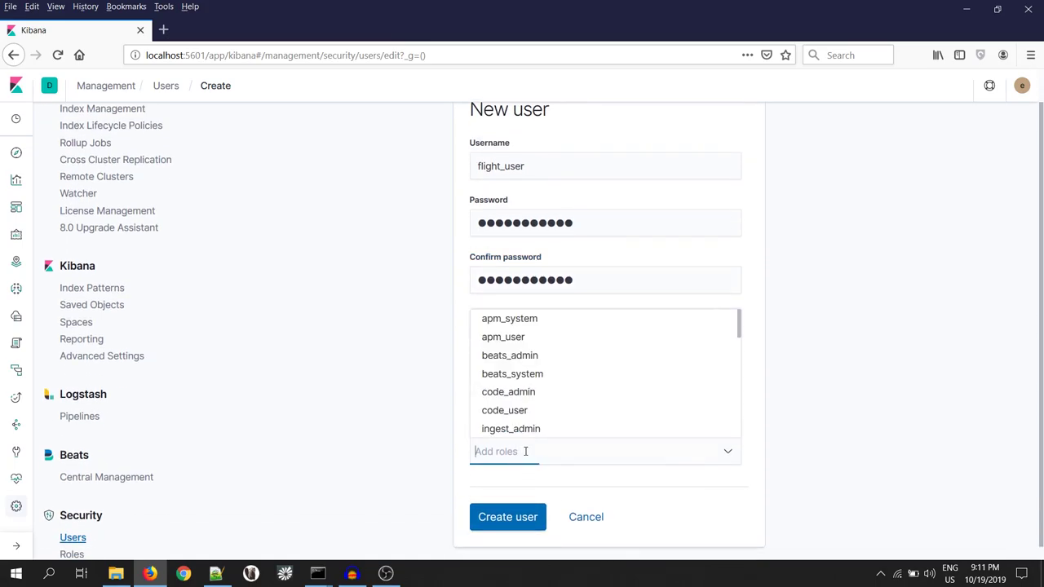
pyautogui.write('read')
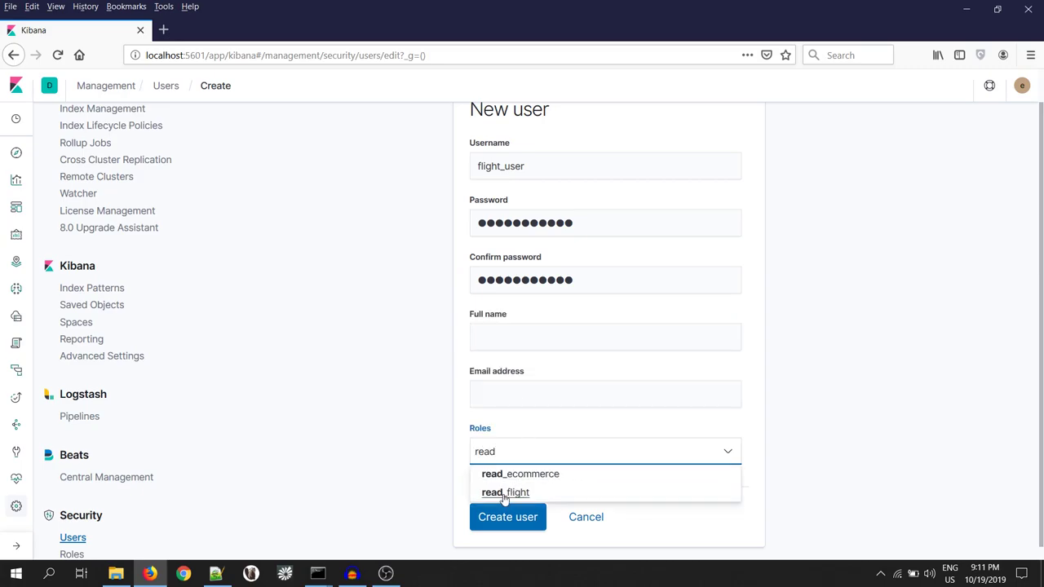
pyautogui.click(505, 493)
pyautogui.write('ki')
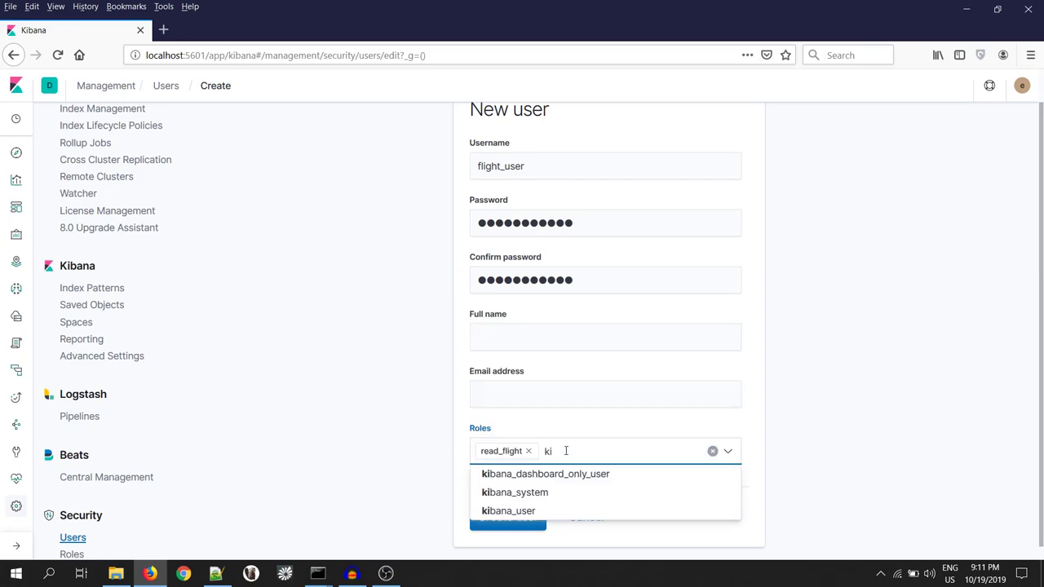
pyautogui.write('b')
pyautogui.click(523, 511)
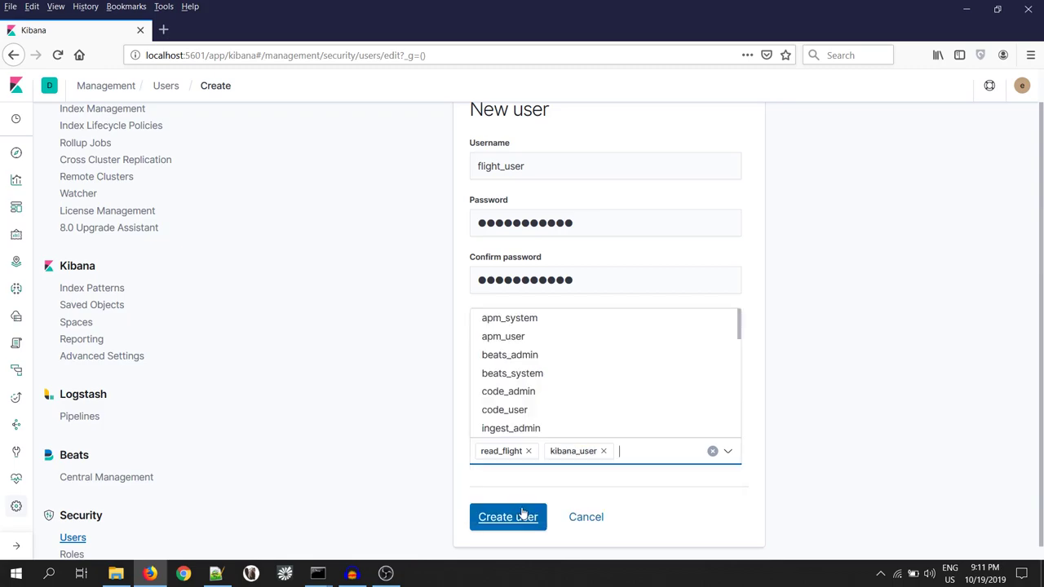
pyautogui.click(504, 520)
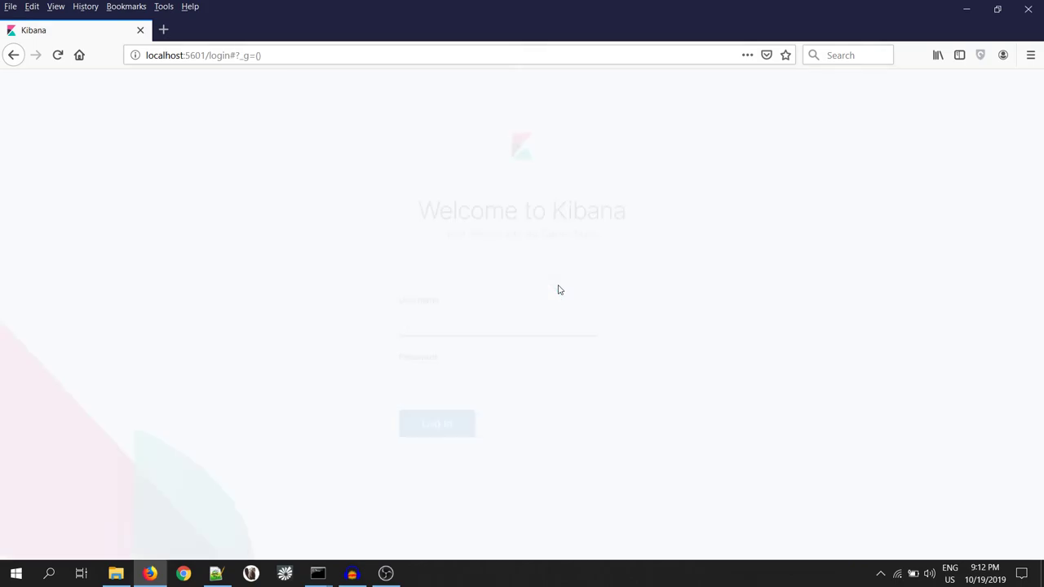
# - Log in with username flight_user and its account password
pyautogui.click(520, 315)
pyautogui.write('flight_user')
pyautogui.click(467, 378)
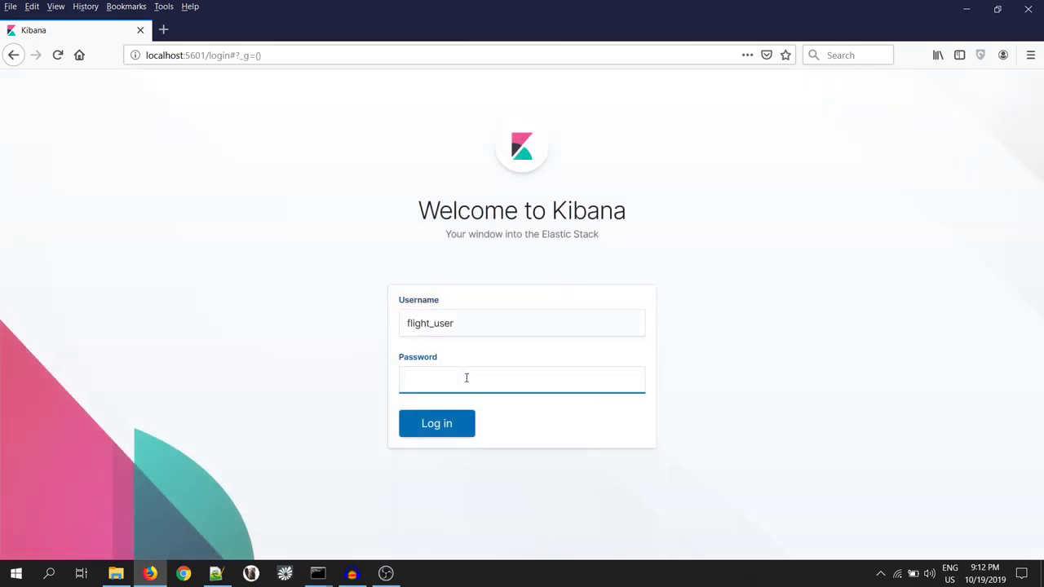
pyautogui.write('************')
pyautogui.click(436, 427)
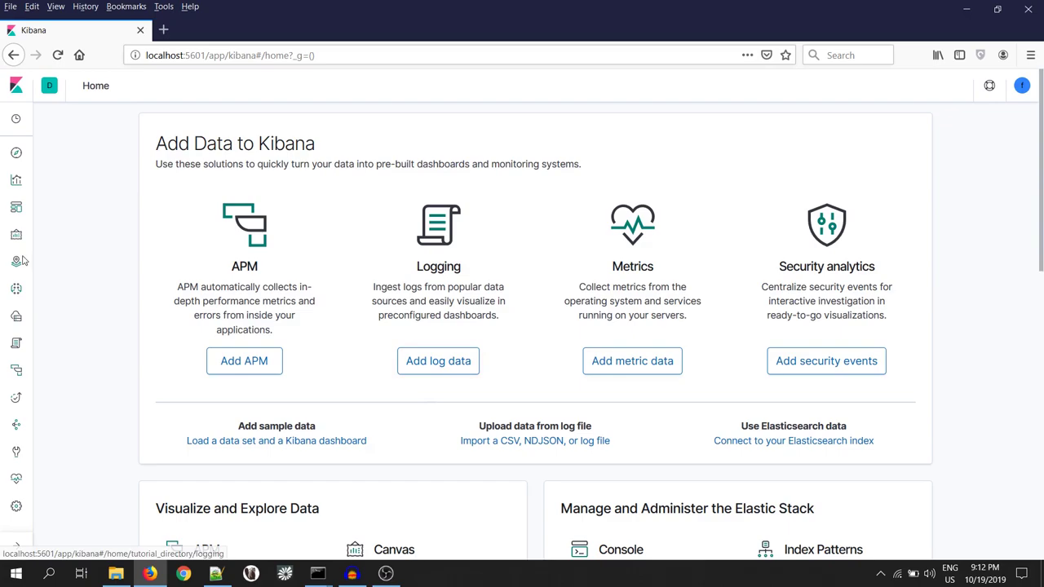
# - View the [Flights] Global Flight Dashboard as flight_user, then go back to the Dashboards list
pyautogui.click(17, 209)
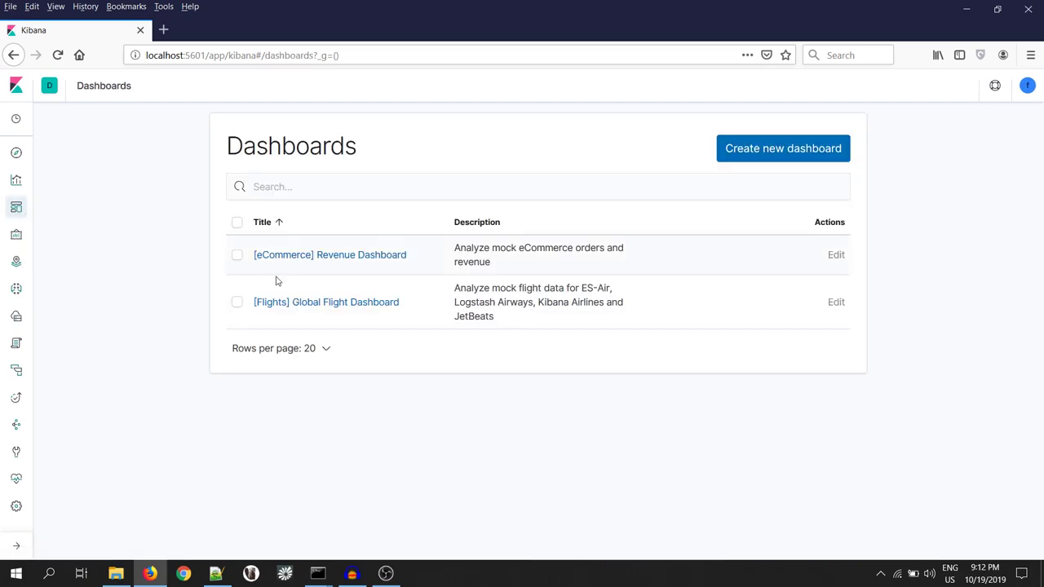
pyautogui.click(323, 303)
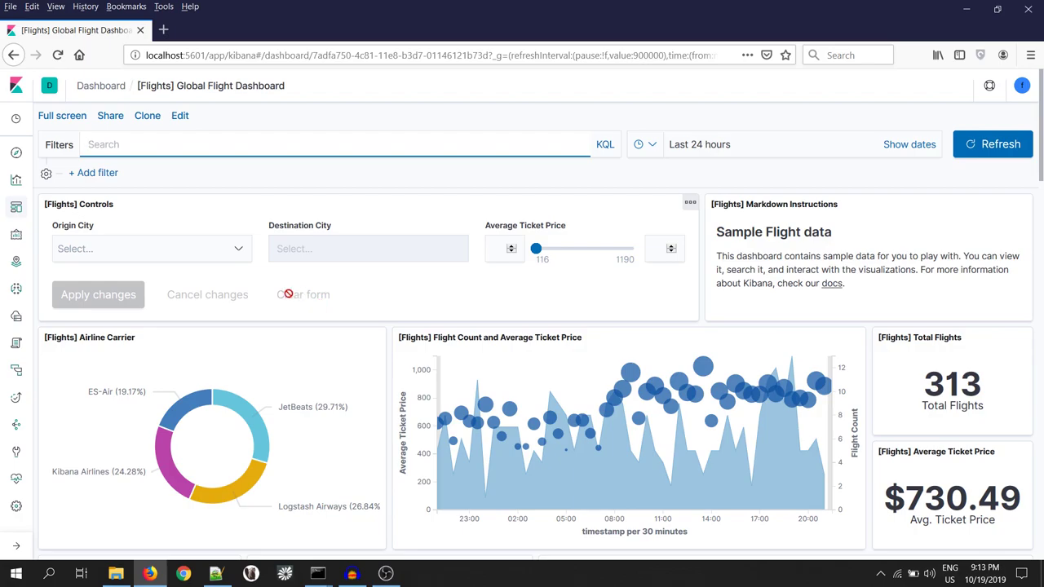
pyautogui.click(16, 209)
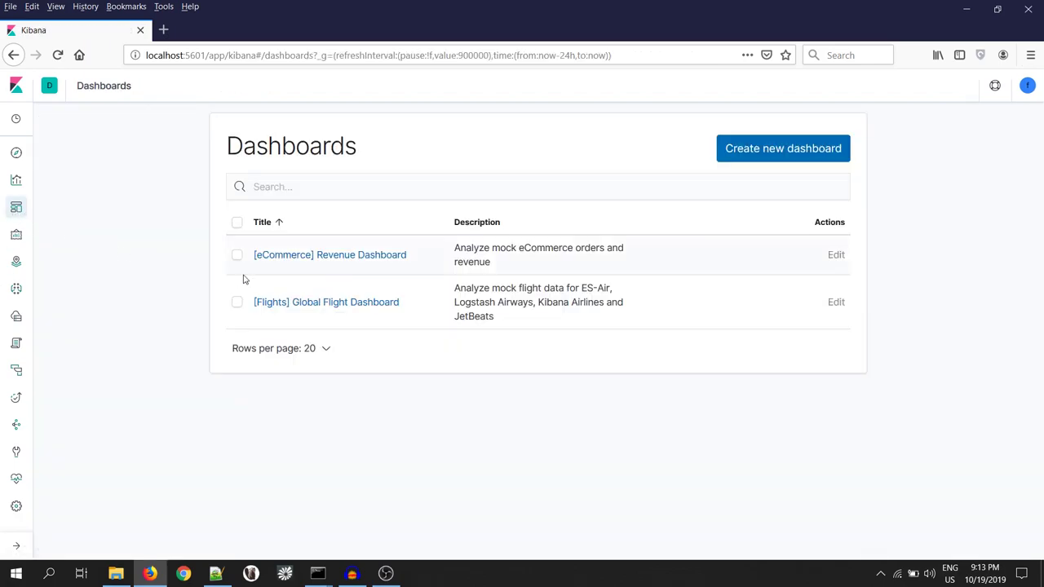
# - Open the [eCommerce] Revenue Dashboard to see its panels fail, then open the account menu to log out
pyautogui.click(364, 256)
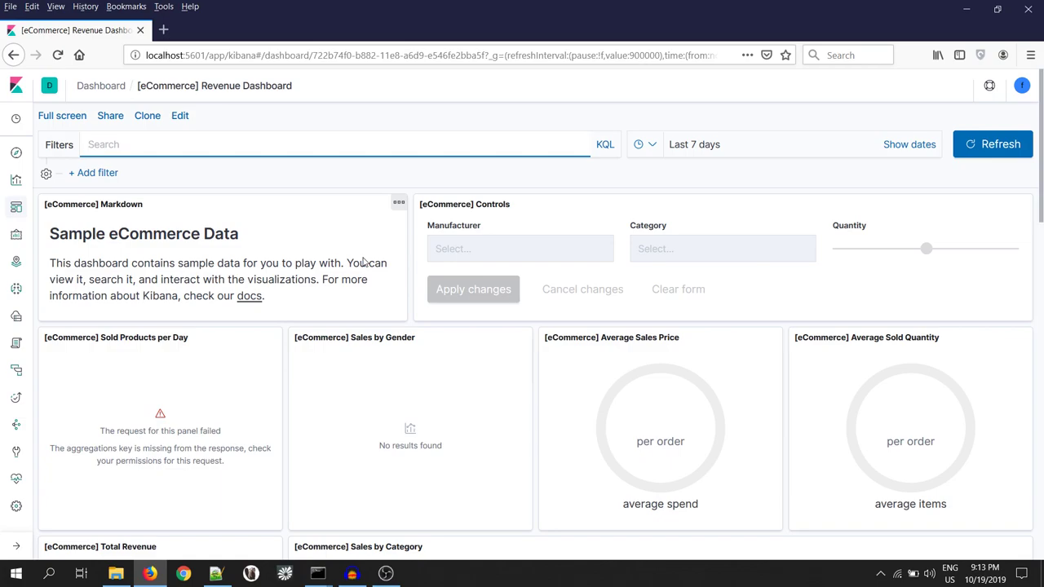
pyautogui.click(1022, 84)
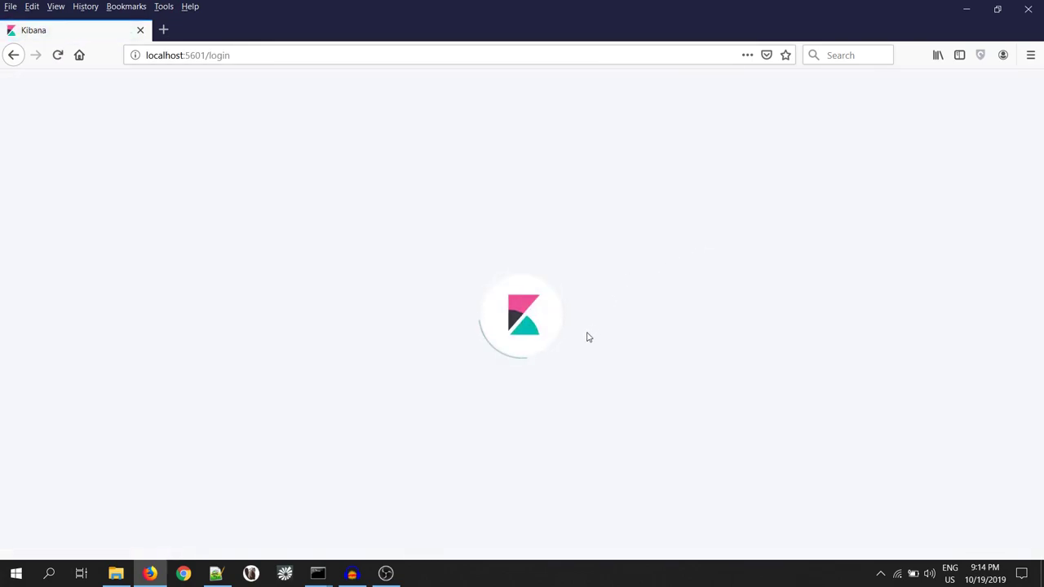
# - Log in as ecommerce_user with its pasted password and go to the Dashboards list
pyautogui.write('ecom')
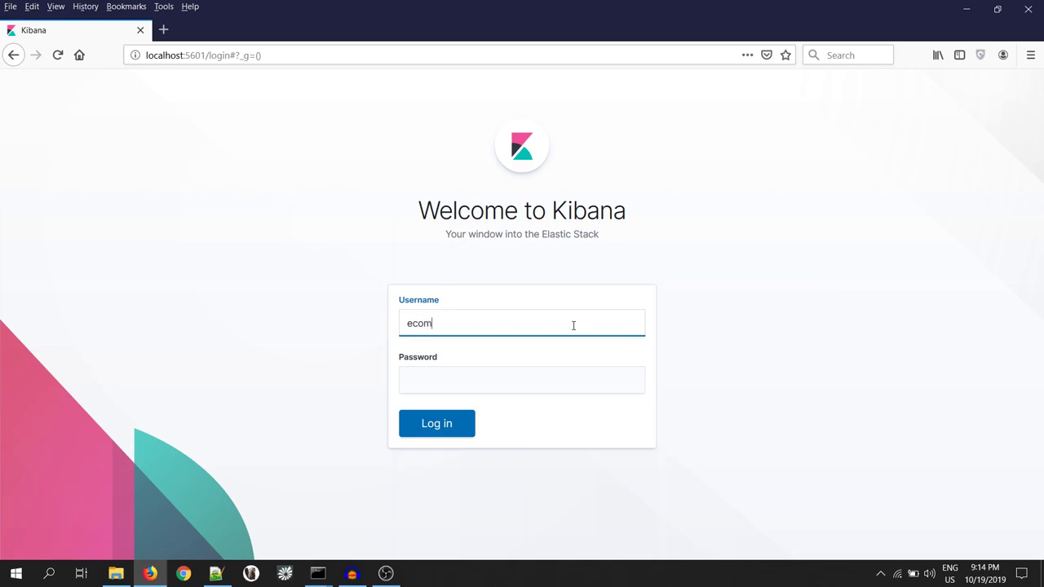
pyautogui.write('merce_user')
pyautogui.hotkey('ctrl', 'a')
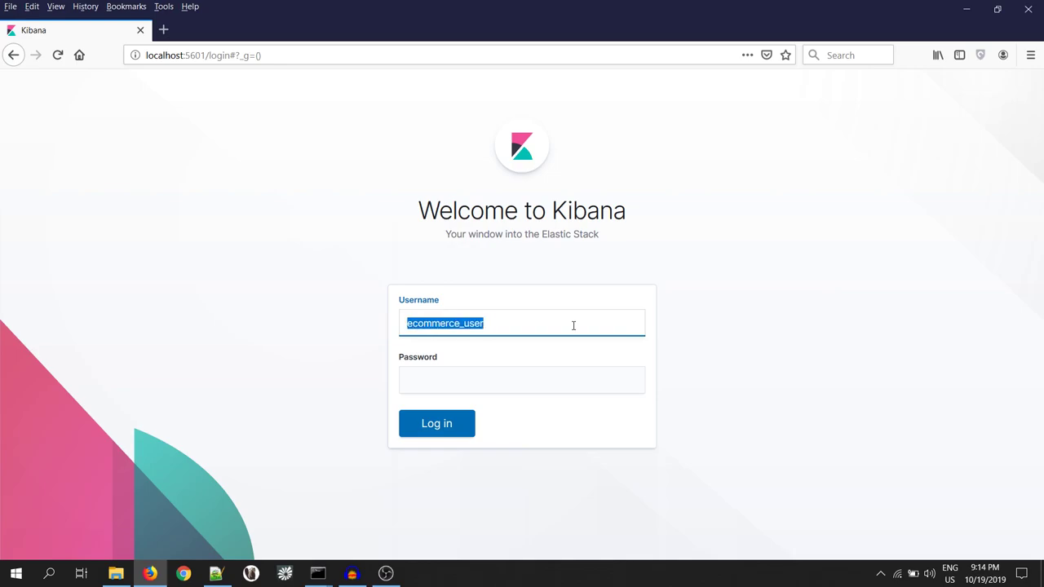
pyautogui.press('Tab')
pyautogui.hotkey('ctrl', 'v')
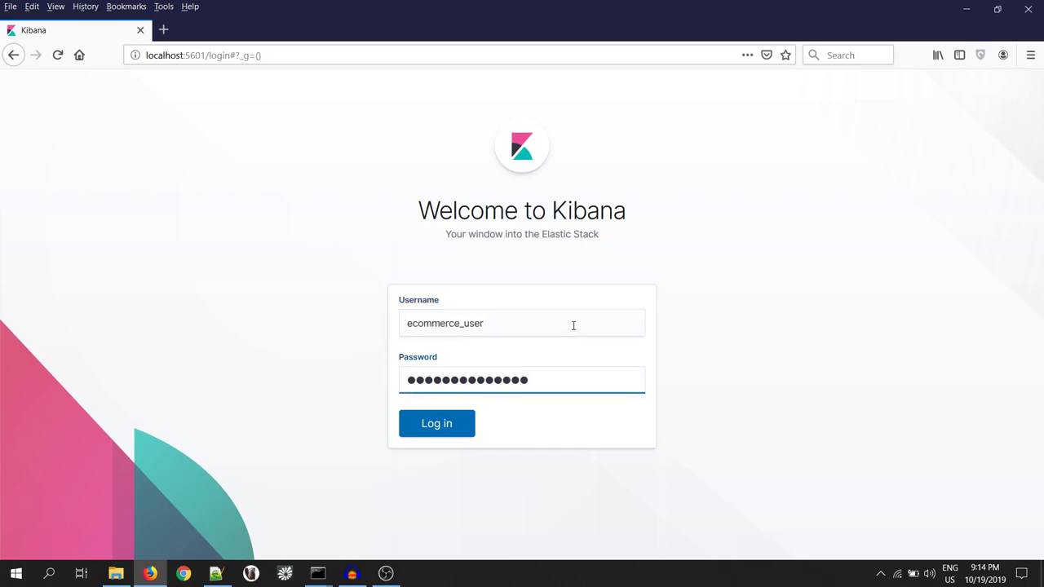
pyautogui.press('Return')
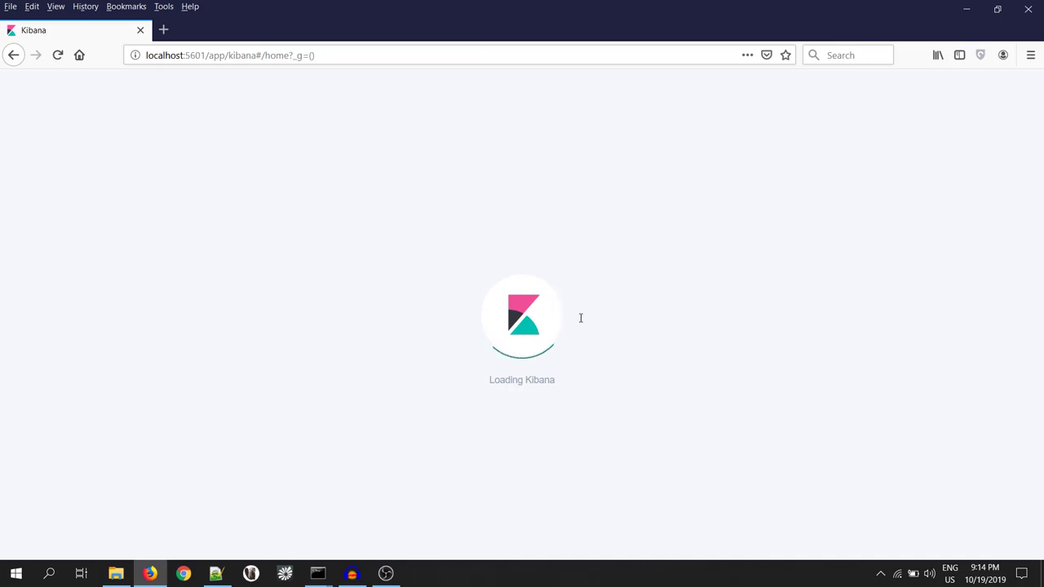
pyautogui.click(14, 208)
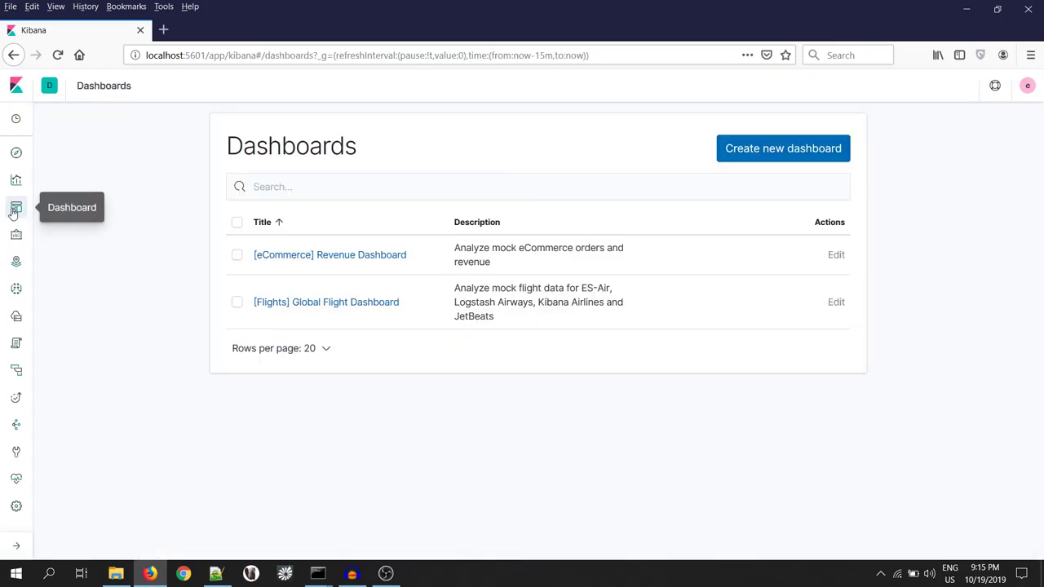
# - View the [eCommerce] Revenue Dashboard (163 Trxns / day), then the empty [Flights] Global Flight Dashboard
pyautogui.click(307, 256)
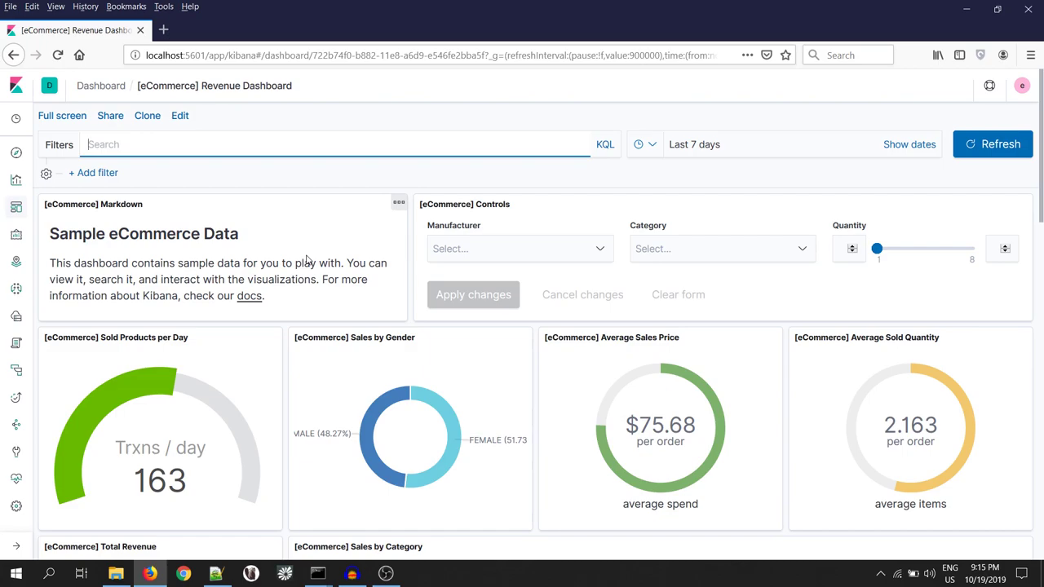
pyautogui.click(16, 208)
pyautogui.click(352, 307)
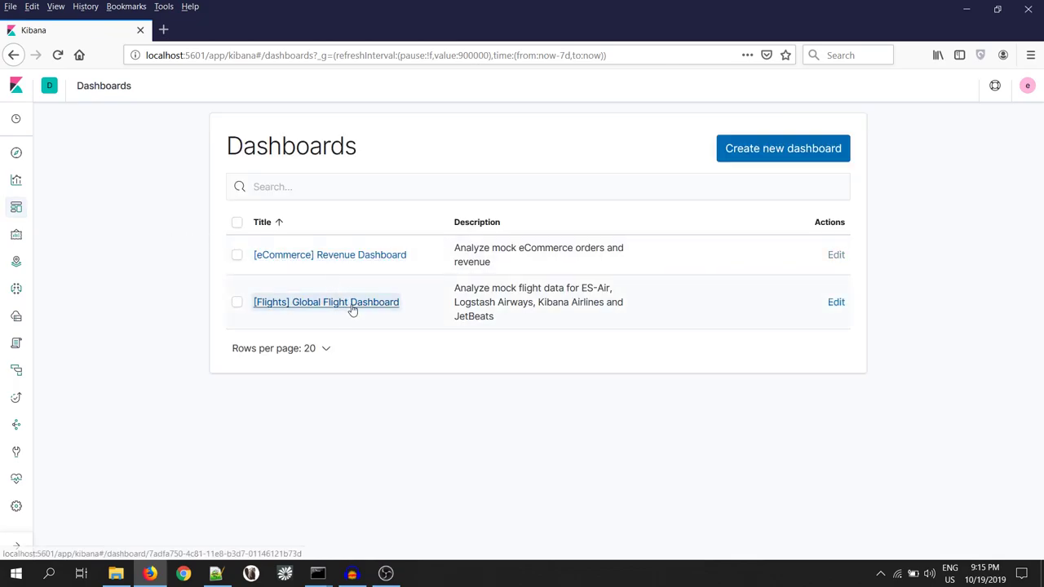